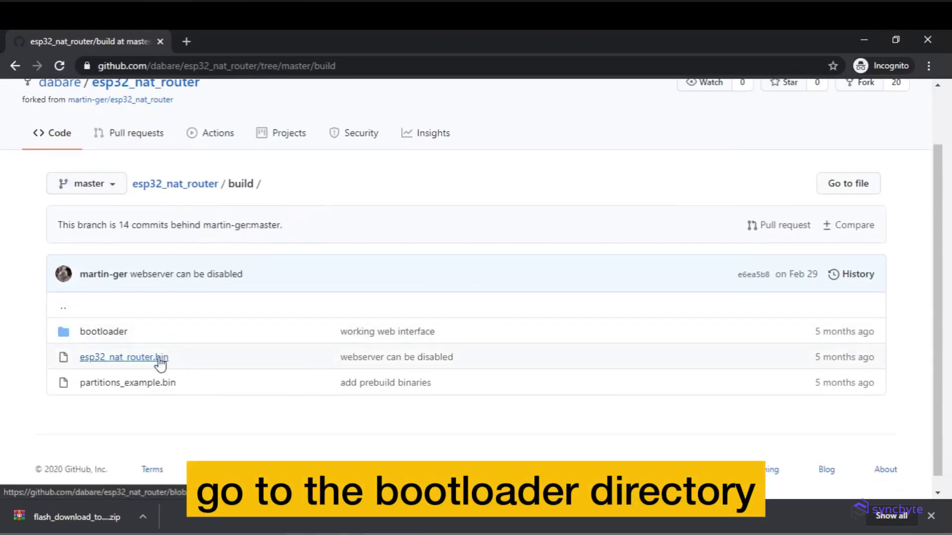
- Download bootloader.bin from the build/bootloader folder of the esp32_nat_router repository
left_click(116, 339)
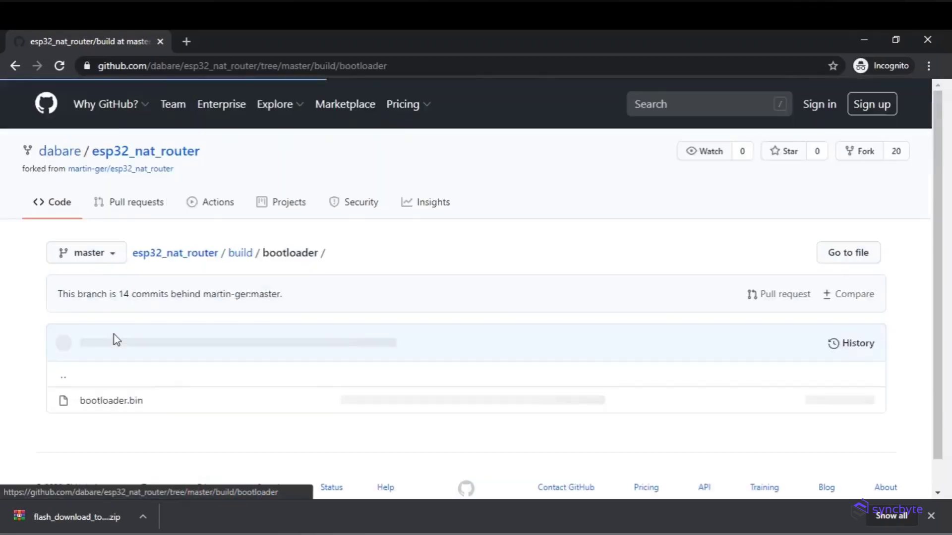
left_click(118, 402)
scroll(515, 369, "down", 4)
left_click(798, 341)
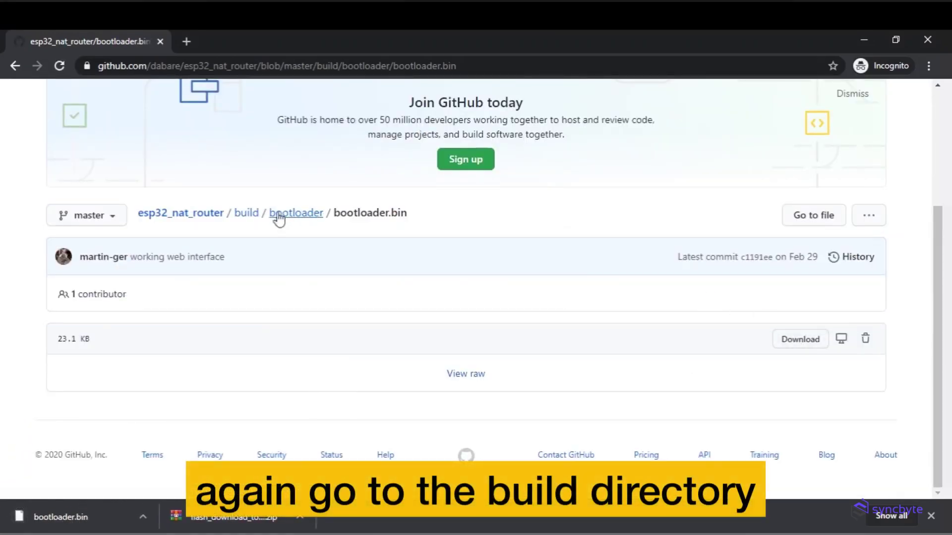
- Download esp32_nat_router.bin from the build folder
left_click(248, 214)
scroll(548, 323, "down", 2)
left_click(104, 349)
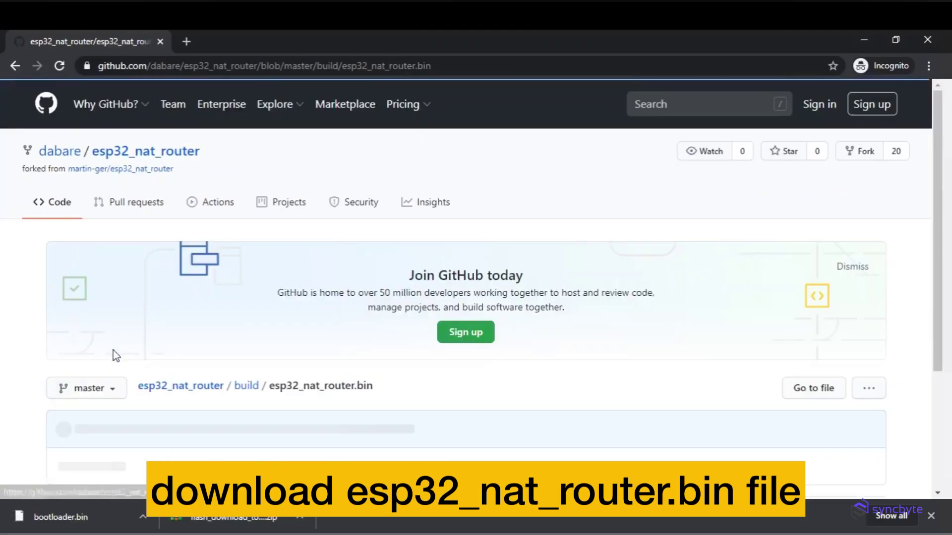
scroll(683, 429, "down", 4)
left_click(798, 341)
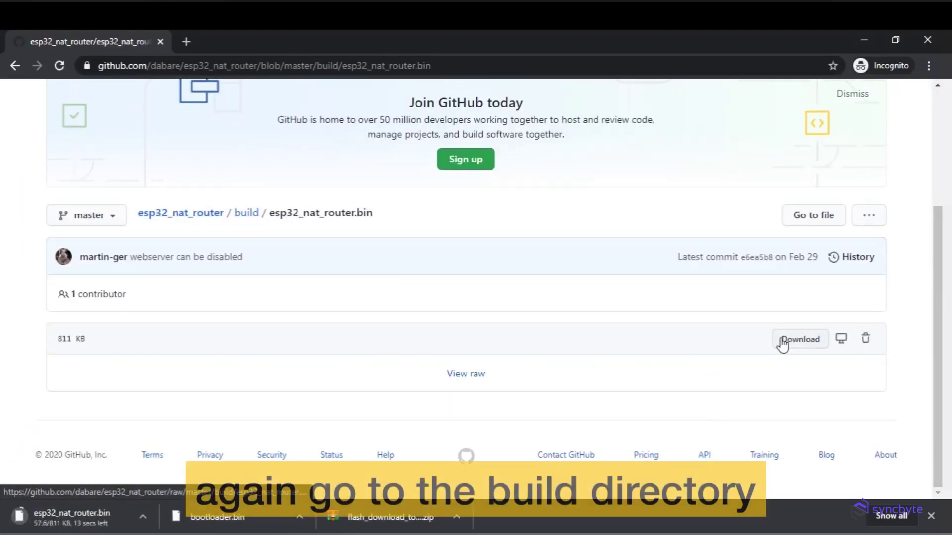
- Download partitions_example.bin from the build folder
left_click(239, 215)
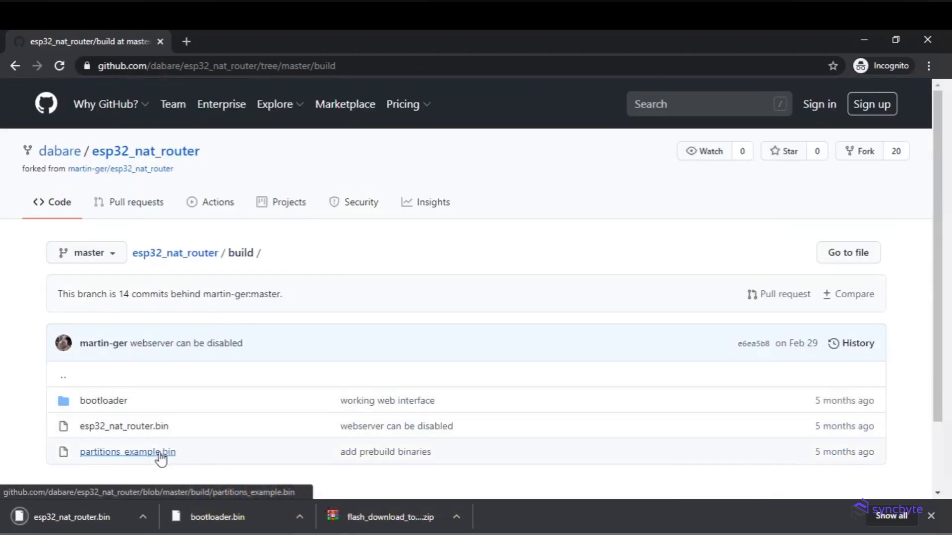
left_click(161, 453)
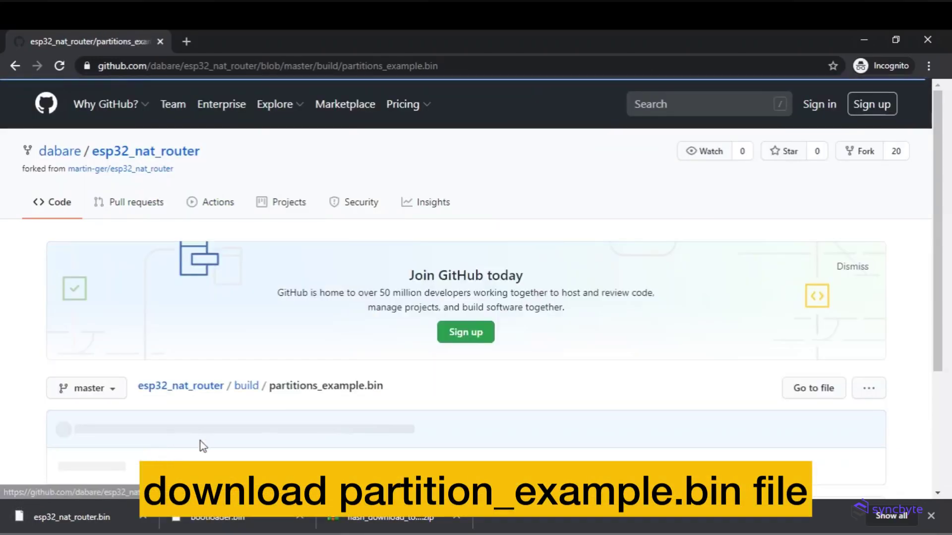
scroll(545, 327, "down", 4)
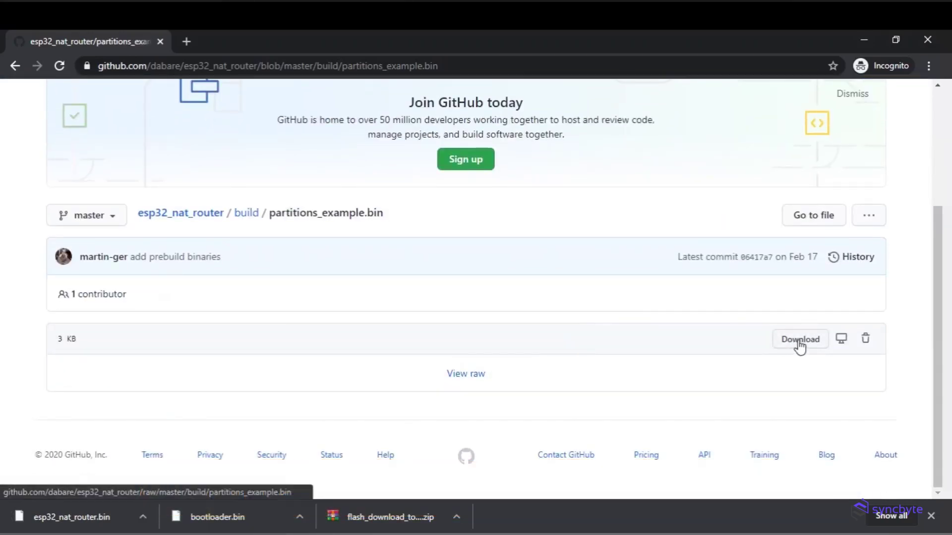
left_click(799, 341)
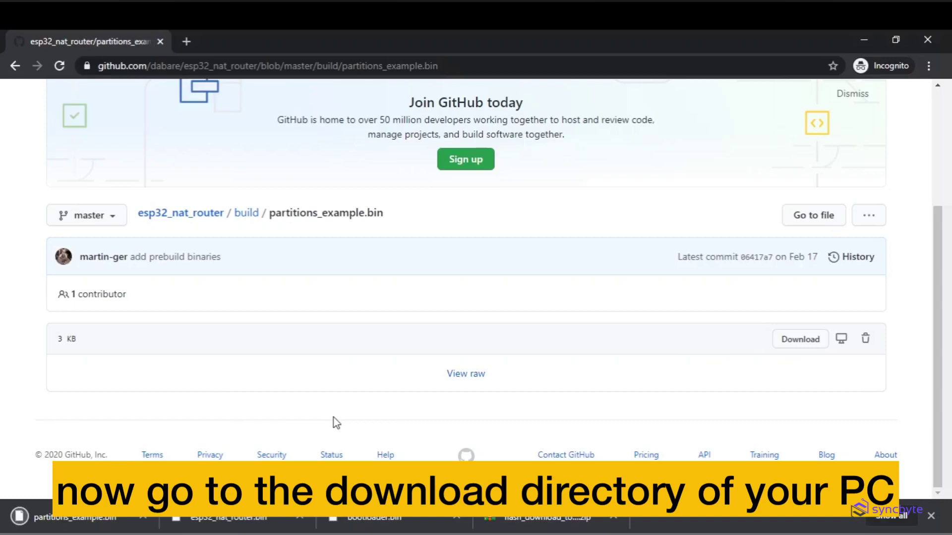
left_click(615, 519)
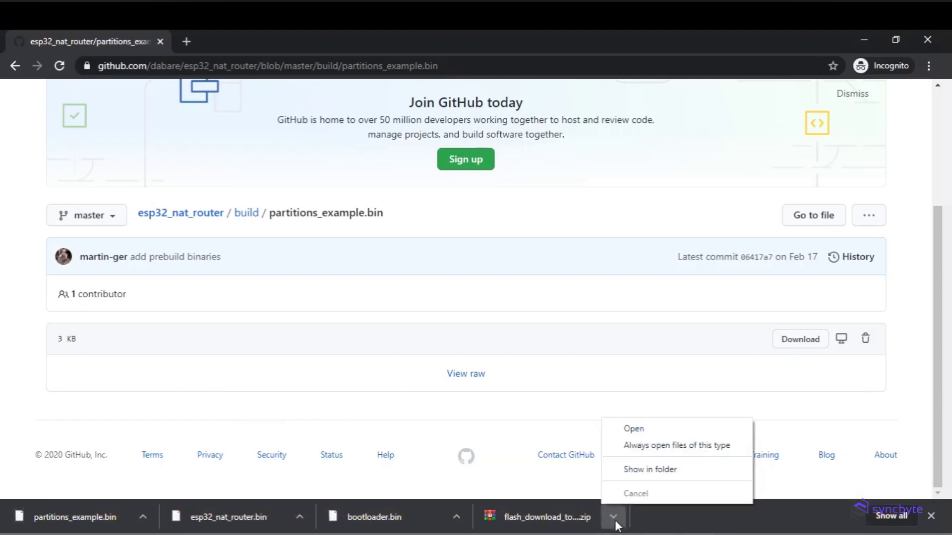
- Extract flash_download_tool_v3.8.5.zip in the Downloads folder with Extract Here
left_click(641, 474)
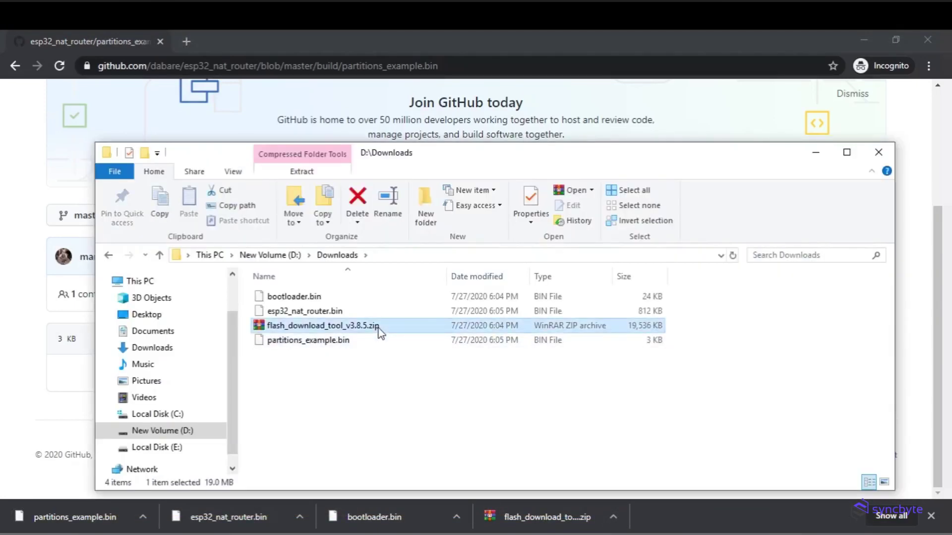
right_click(379, 332)
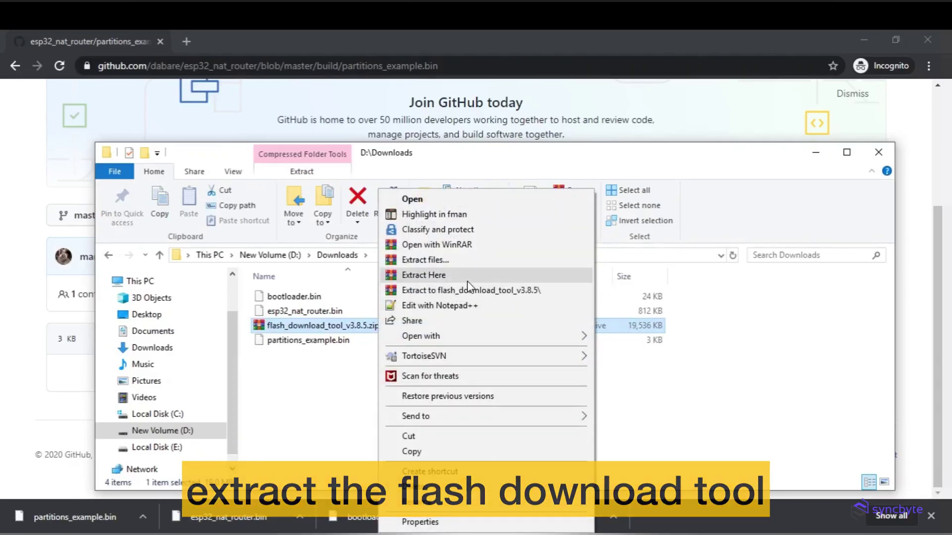
left_click(446, 275)
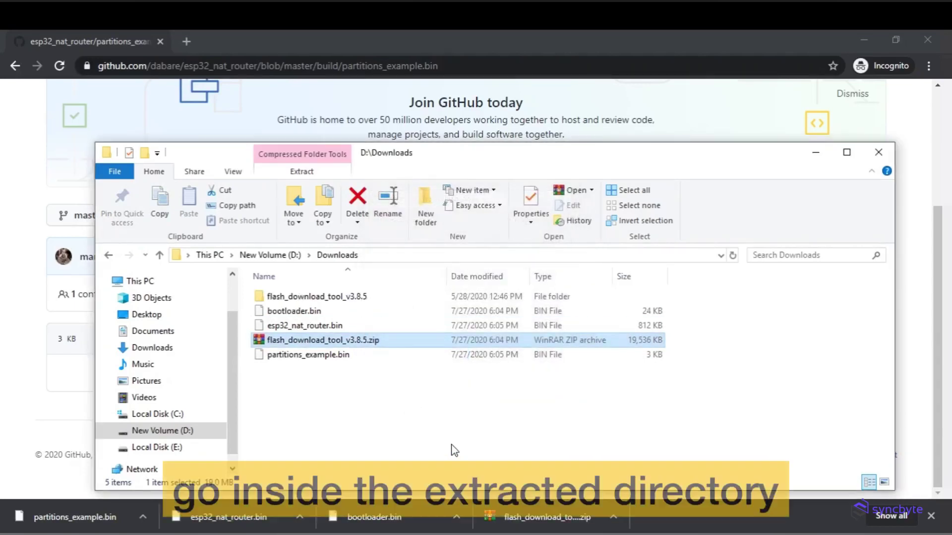
- Launch flash_download_tool_3.8.5.exe from the extracted folder
double_click(371, 299)
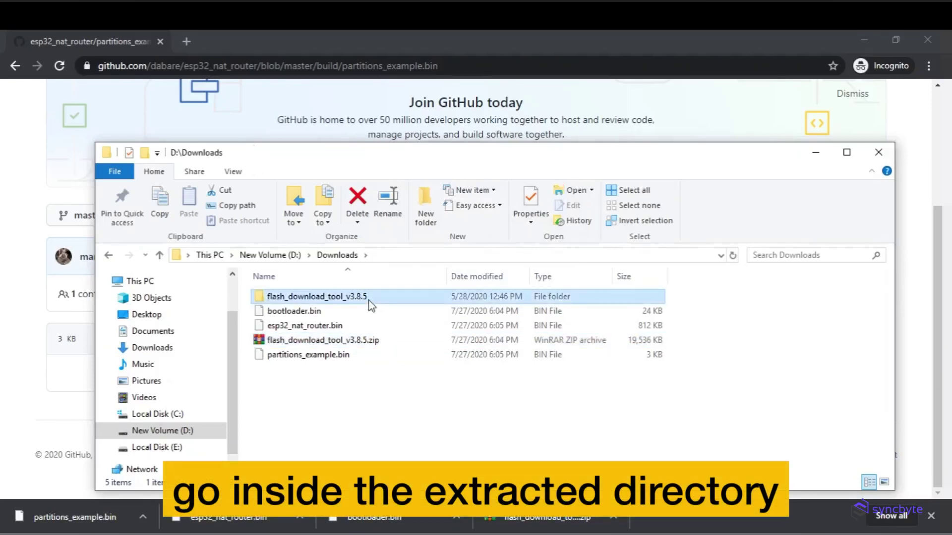
left_click(376, 396)
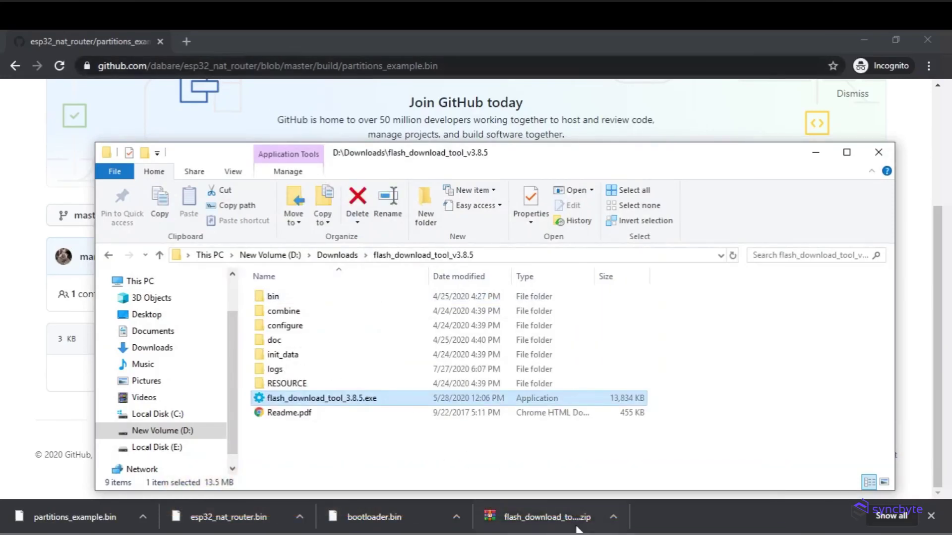
double_click(389, 400)
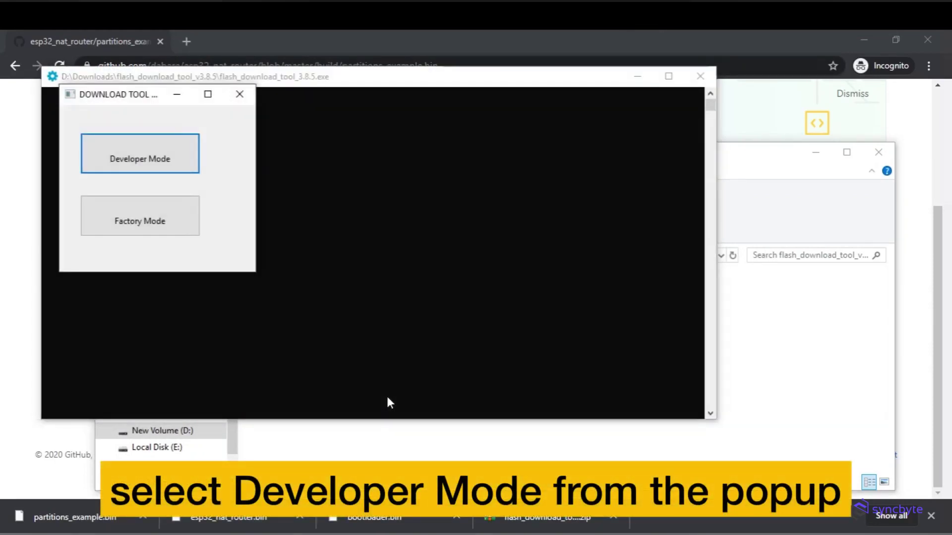
- Start the tool in developer mode, open the ESP32 download tool and maximize it
left_click(166, 170)
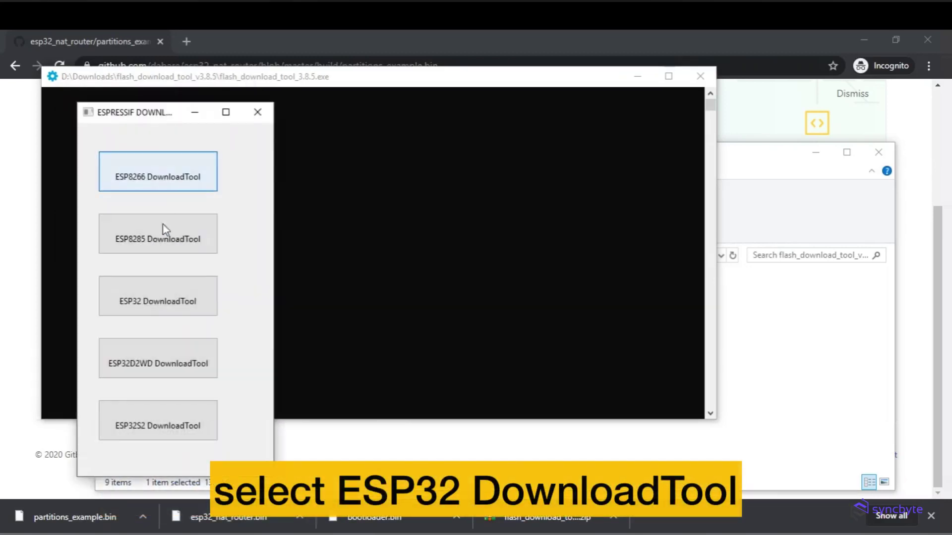
left_click(167, 297)
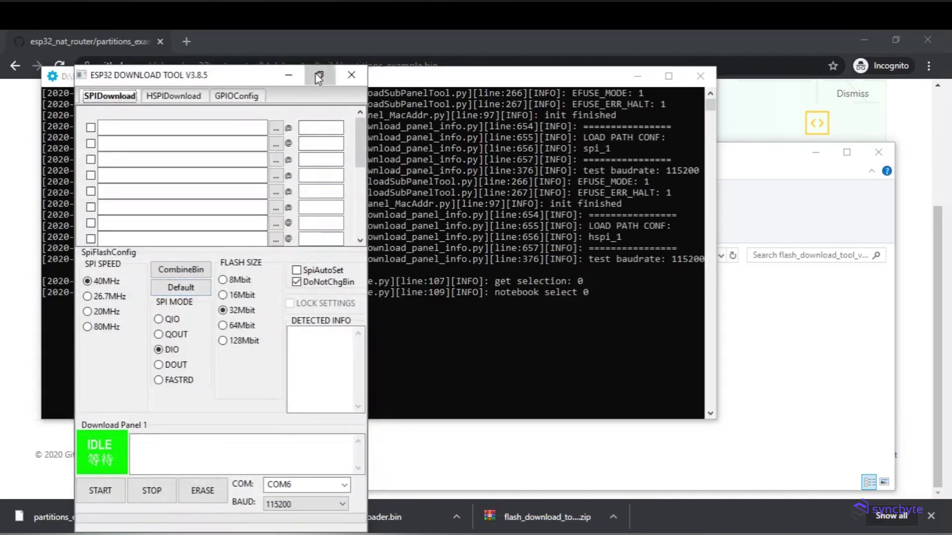
left_click(318, 77)
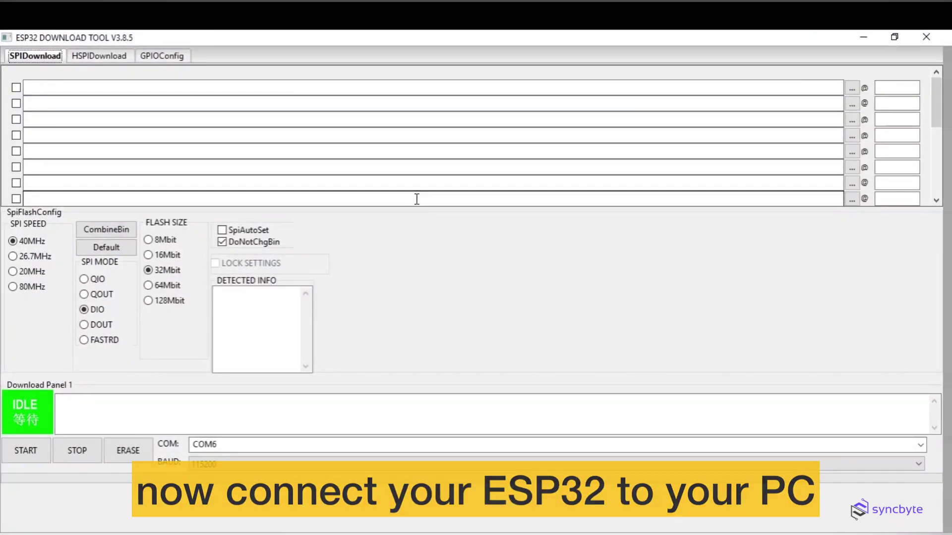
- Keep 115200 baud, select COM6 and erase the ESP32's flash
left_click(287, 465)
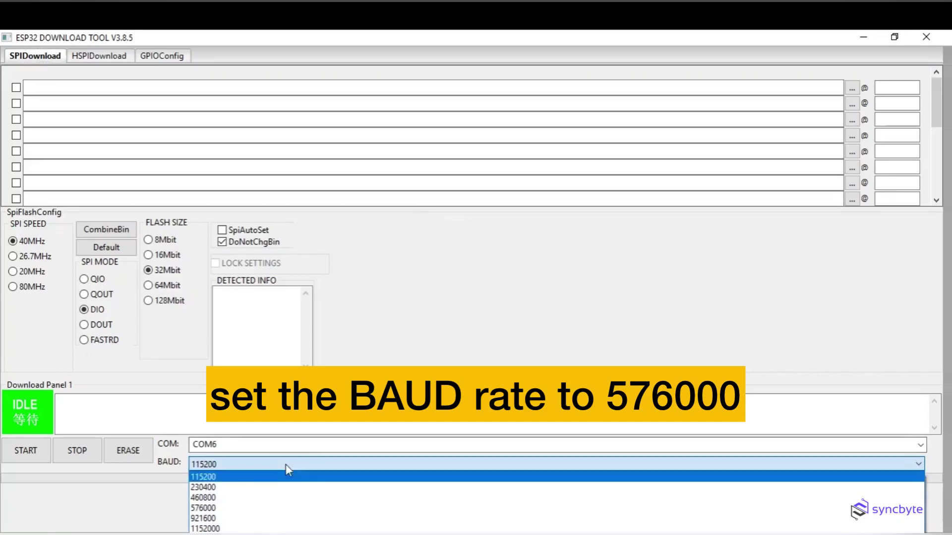
left_click(285, 477)
left_click(347, 445)
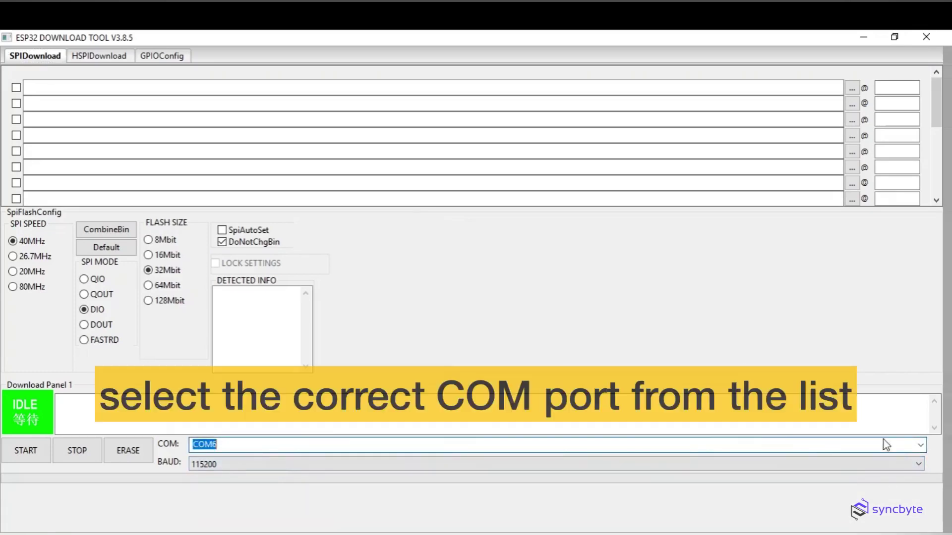
left_click(920, 447)
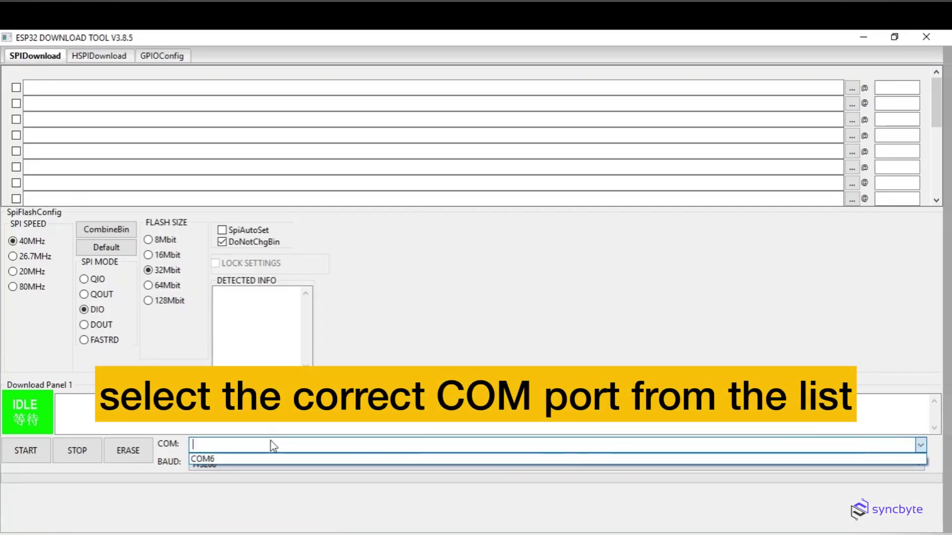
left_click(214, 458)
left_click(133, 457)
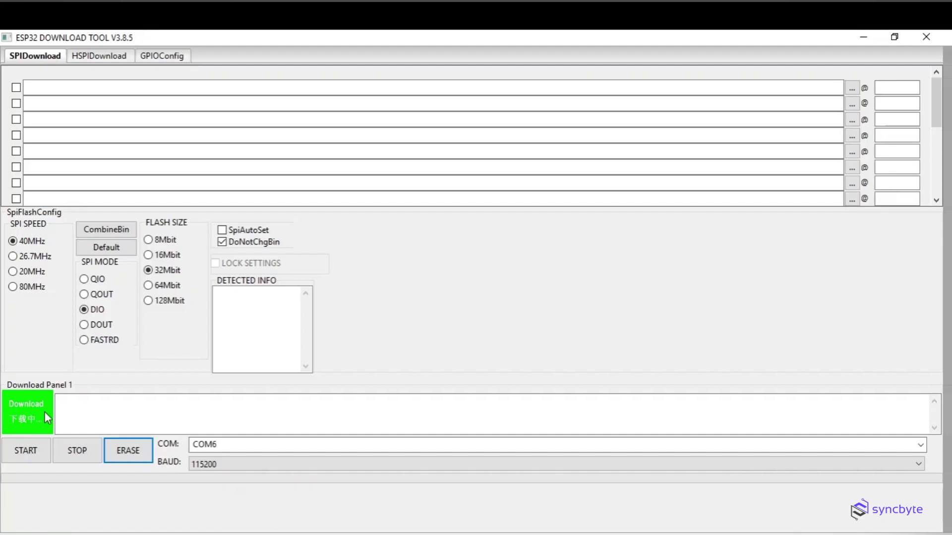
left_click(26, 453)
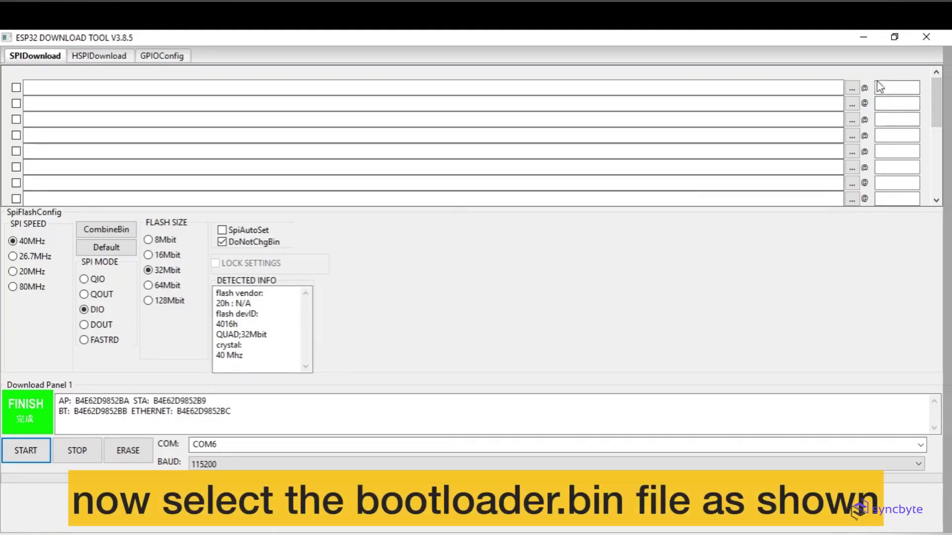
- Load bootloader.bin at 0x1000 and esp32_nat_router.bin at 0x10000 in the first two rows
left_click(851, 89)
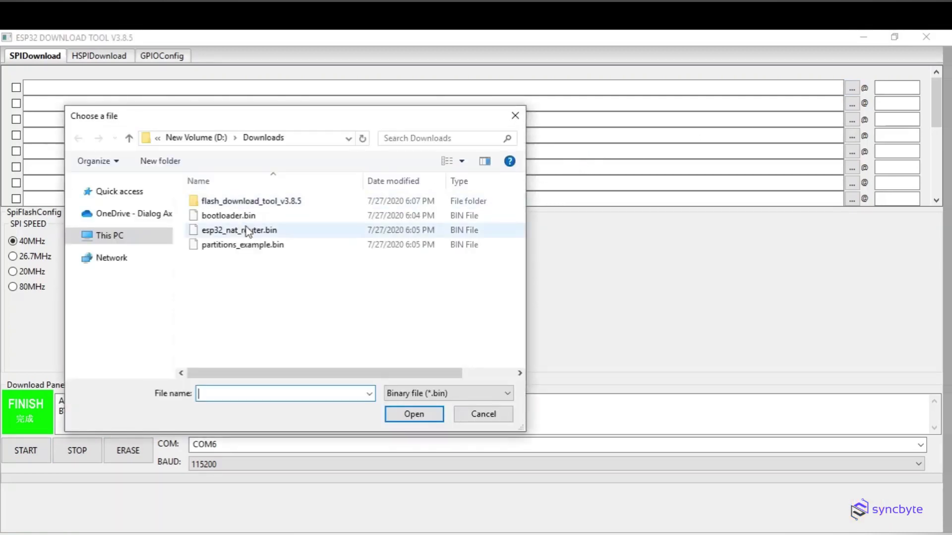
double_click(281, 218)
left_click(913, 88)
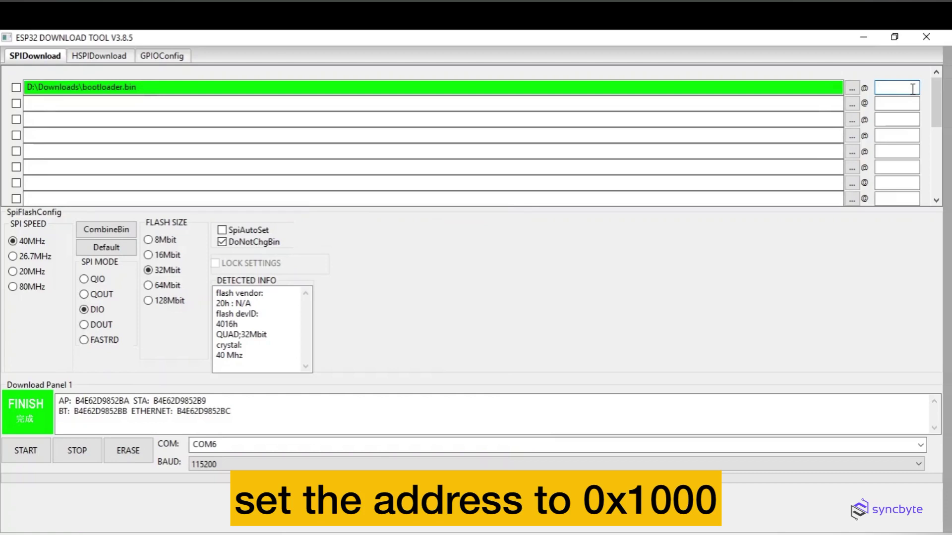
type("0x1000")
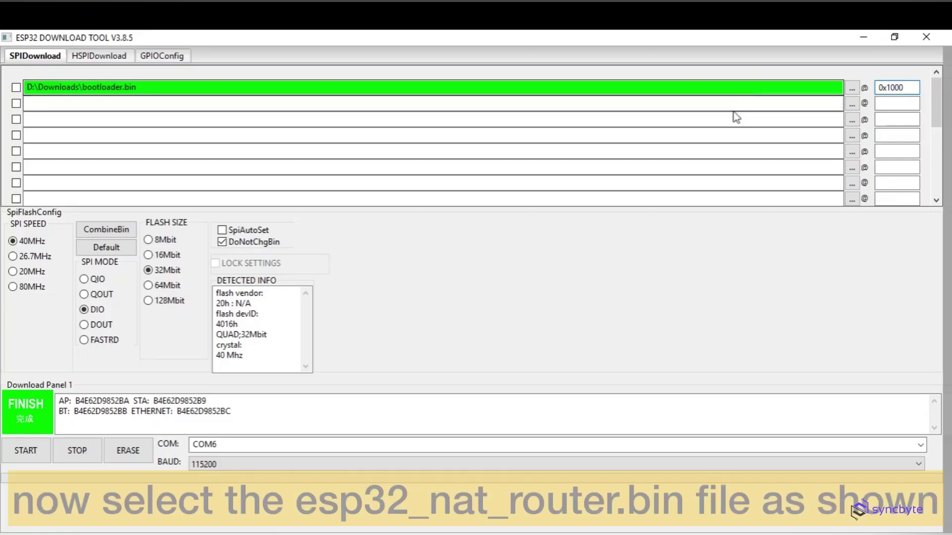
left_click(851, 104)
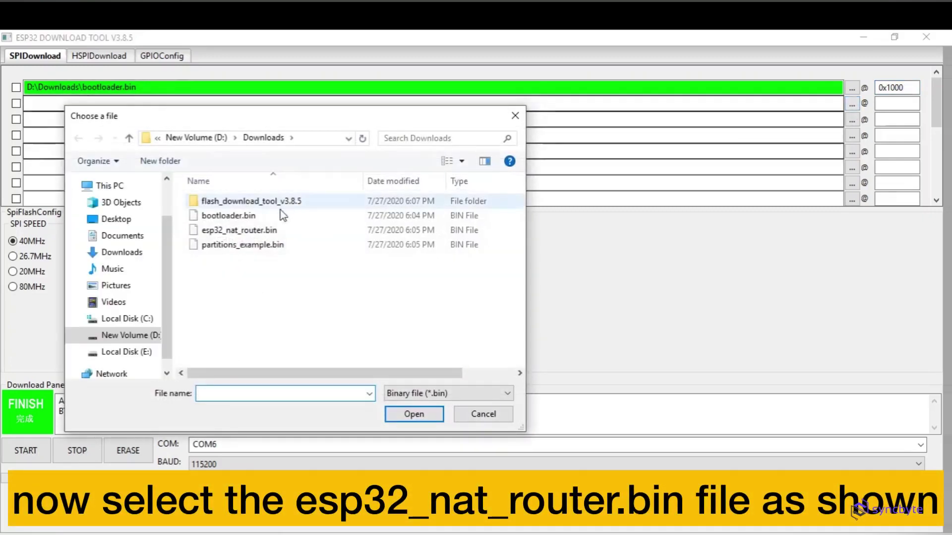
double_click(262, 231)
left_click(896, 103)
type("0x10000")
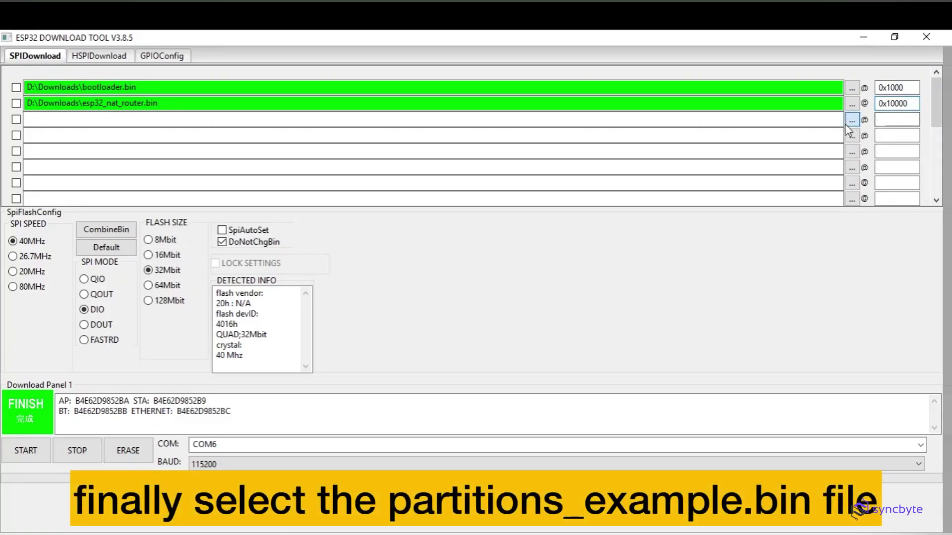
- Load partitions_example.bin at 0x8000 in the third row and tick all three rows
left_click(849, 122)
double_click(232, 245)
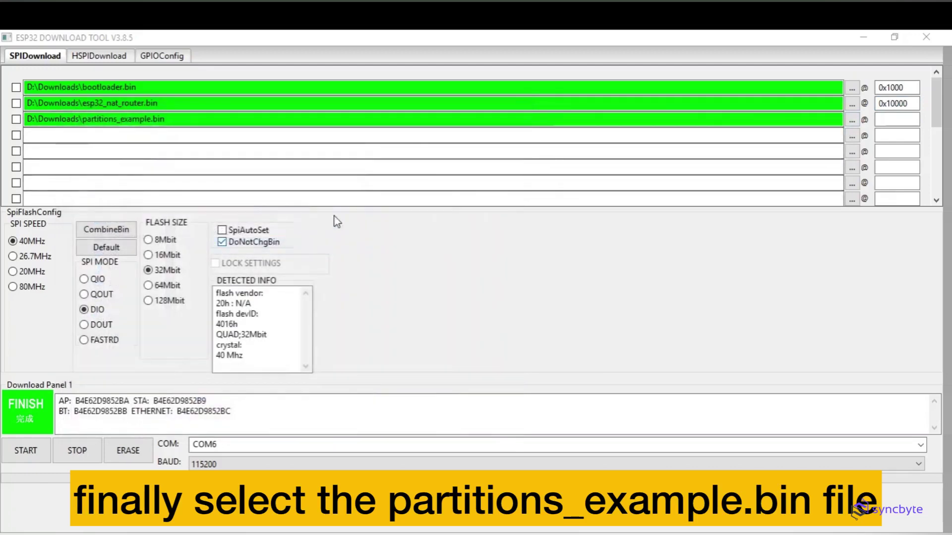
left_click(889, 119)
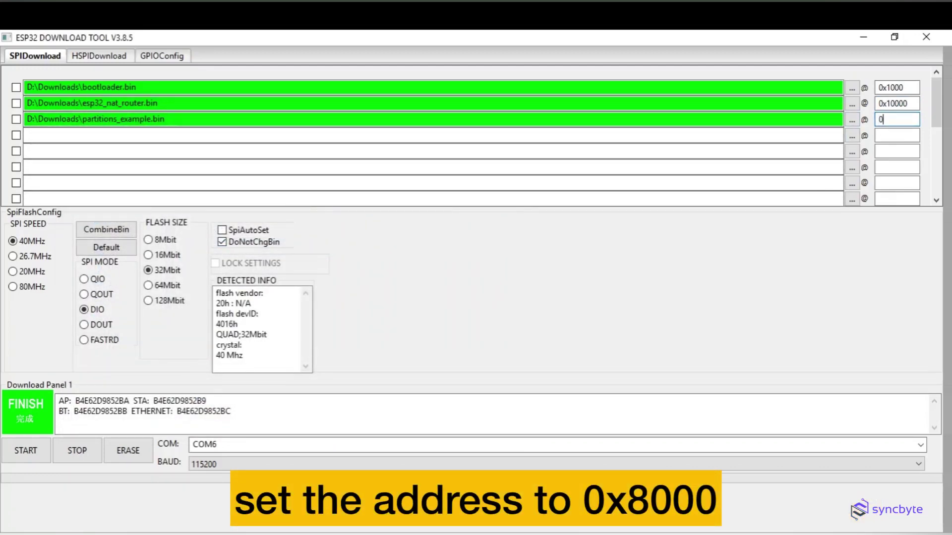
type("0x8000")
left_click(16, 87)
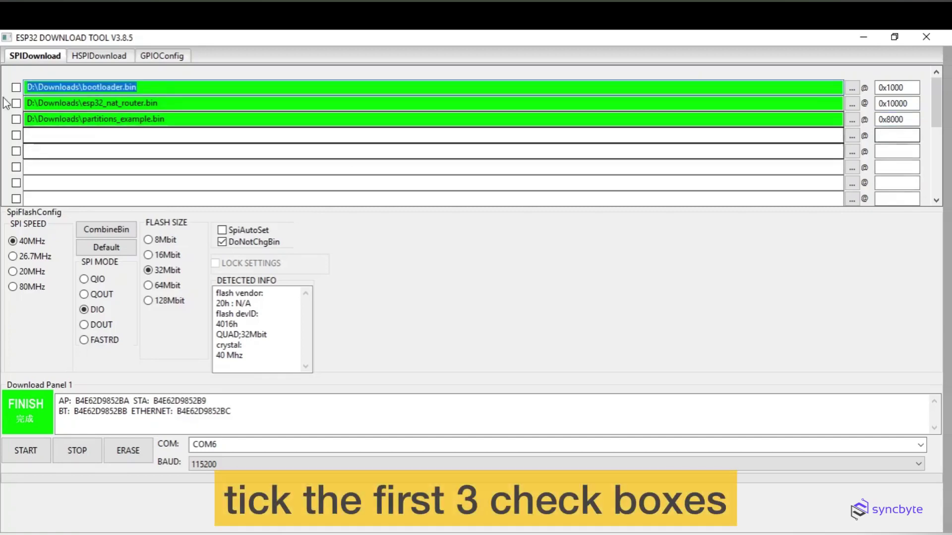
left_click(19, 103)
left_click(16, 119)
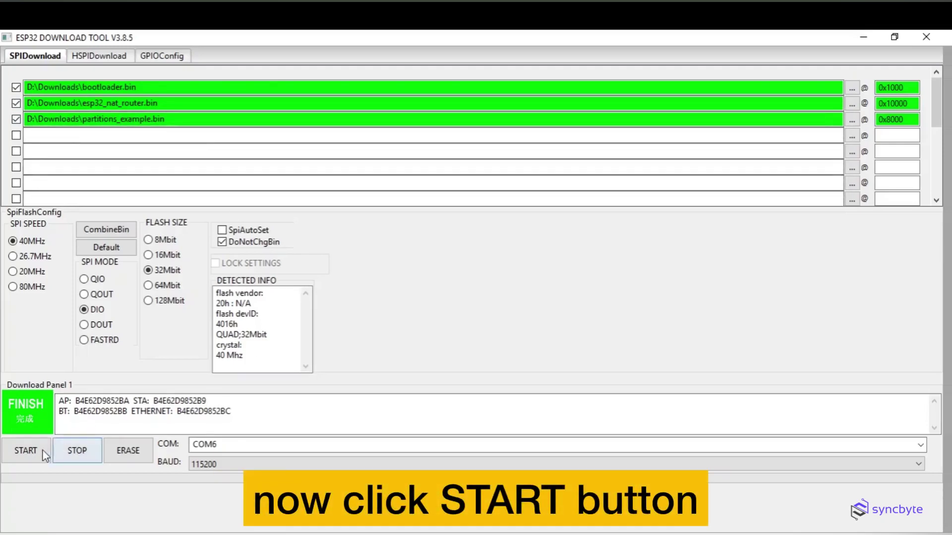
- Start flashing the three bin files onto the ESP32 and let it complete
left_click(26, 451)
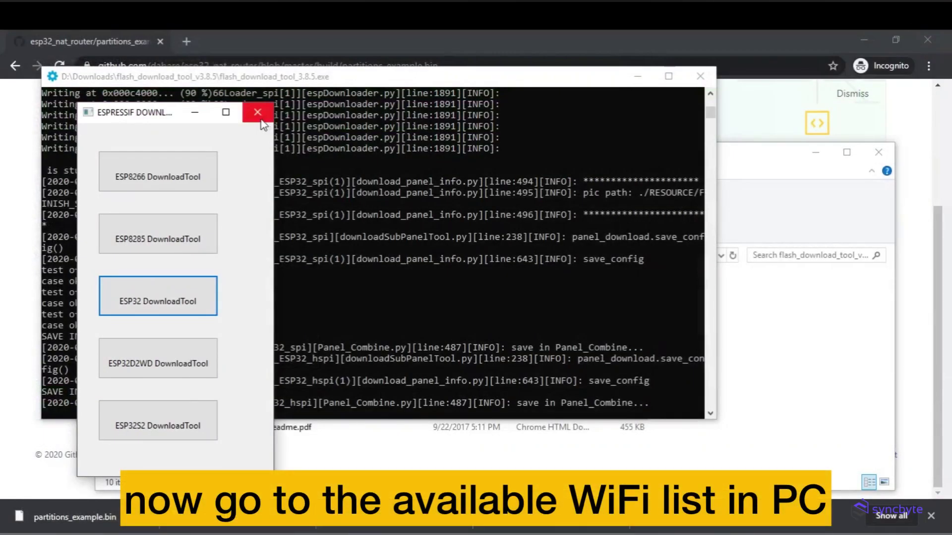
- Close the flash tool and Explorer, then join the ESP32_NAT_Router Wi-Fi network
left_click(258, 113)
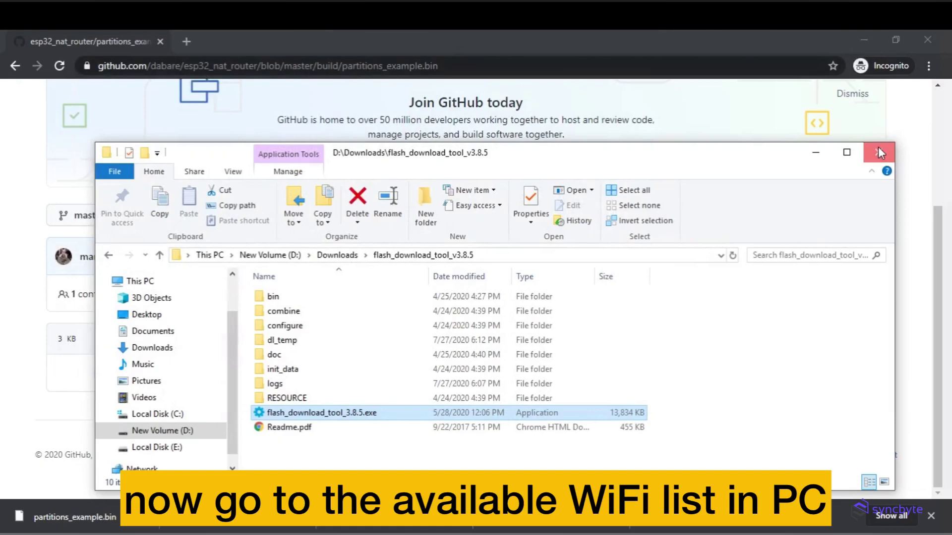
left_click(879, 152)
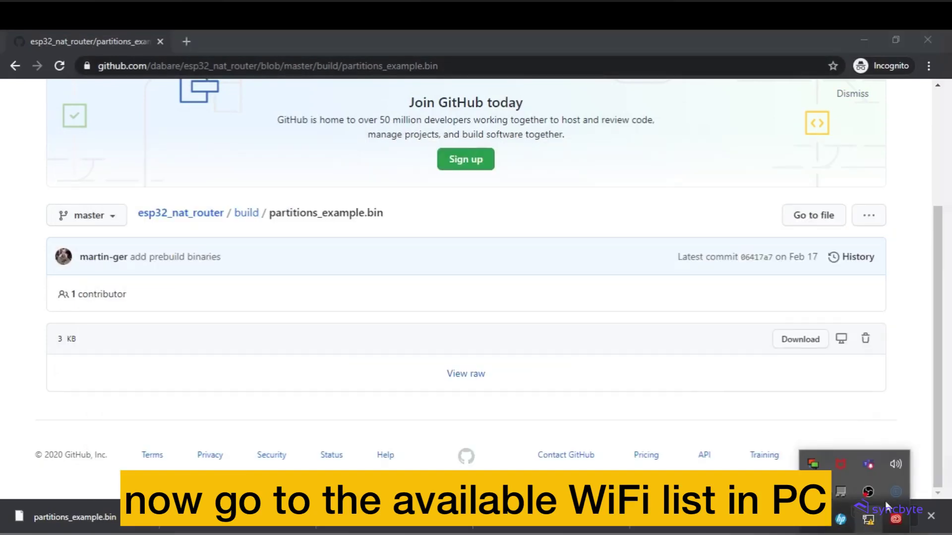
left_click(875, 523)
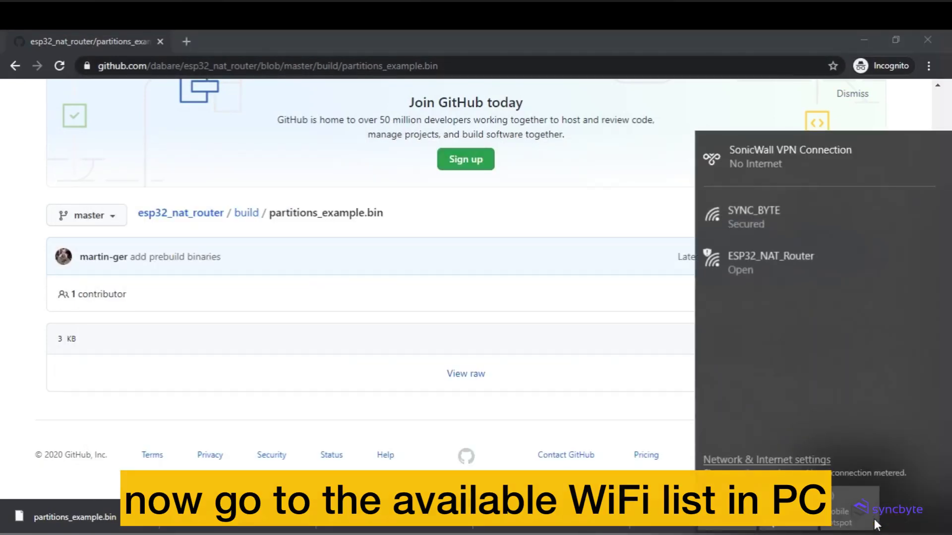
left_click(799, 273)
left_click(864, 360)
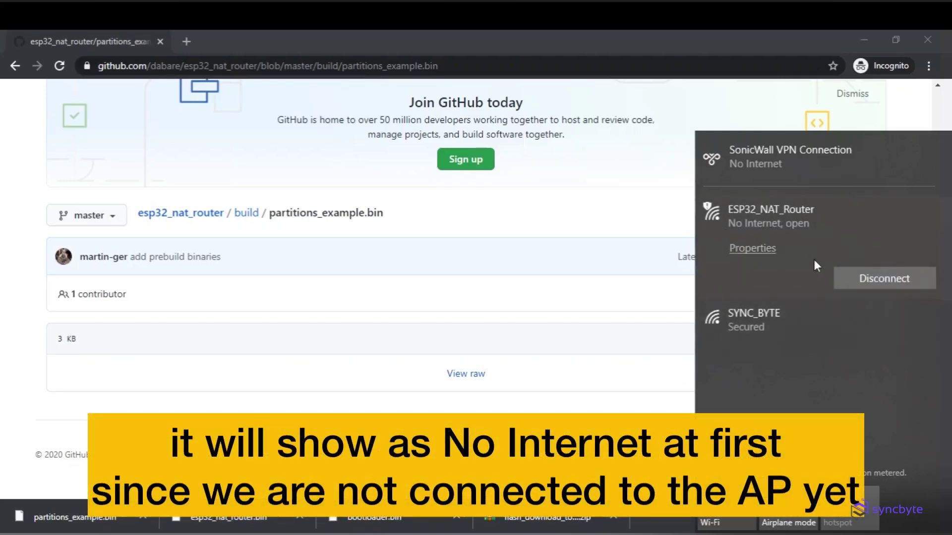
- Enter 192.168.4.1 in a new Chrome tab's address bar
left_click(454, 59)
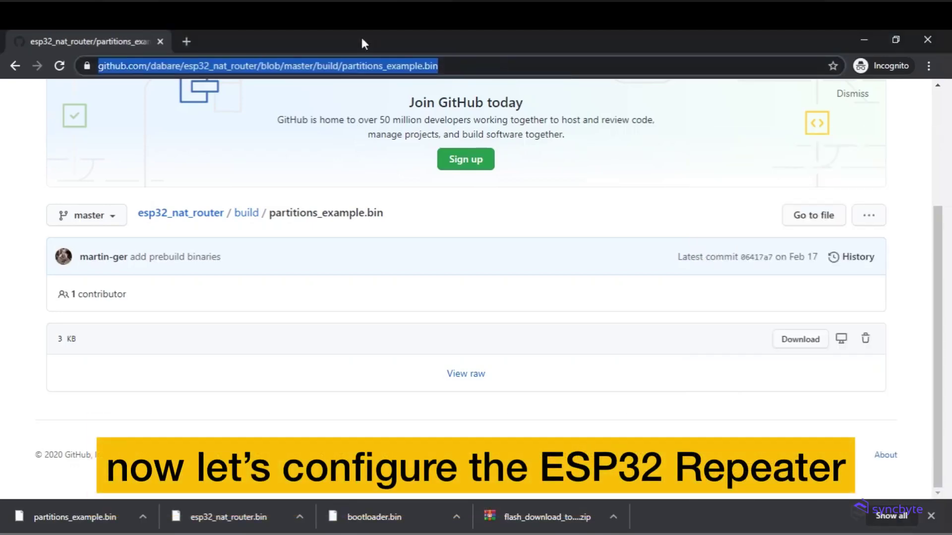
left_click(188, 40)
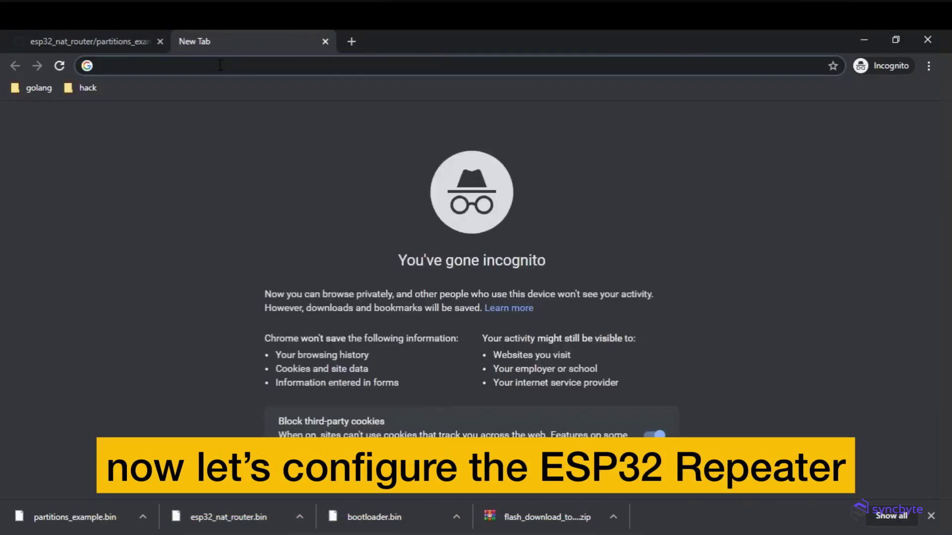
type("192.168.4.1")
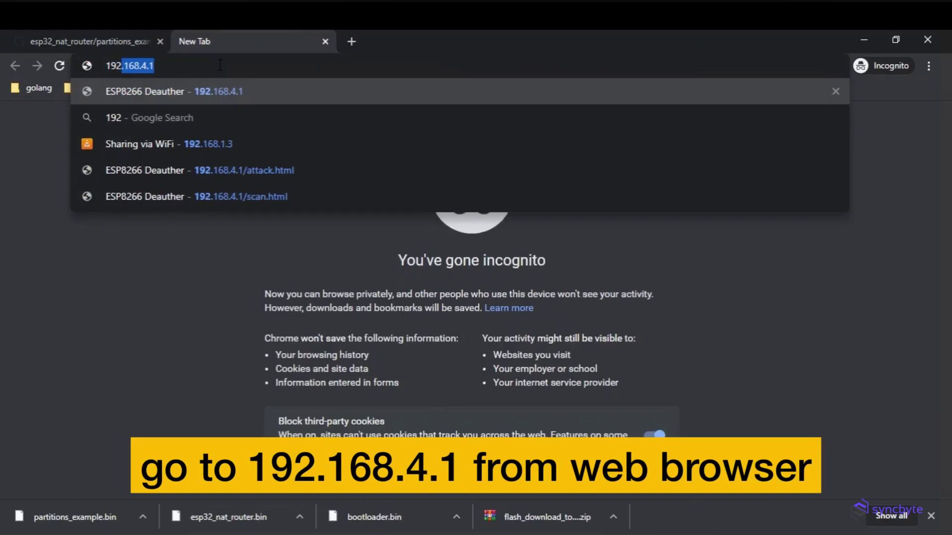
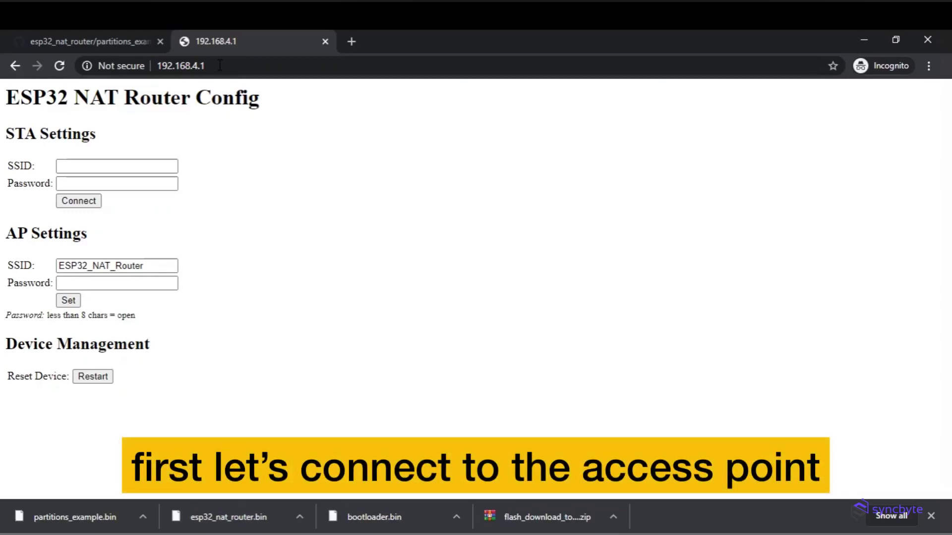
- Enter STA SSID SYNC_BYTE and the network password, then send them to the router
left_click(138, 168)
type("SYNC_BYTE")
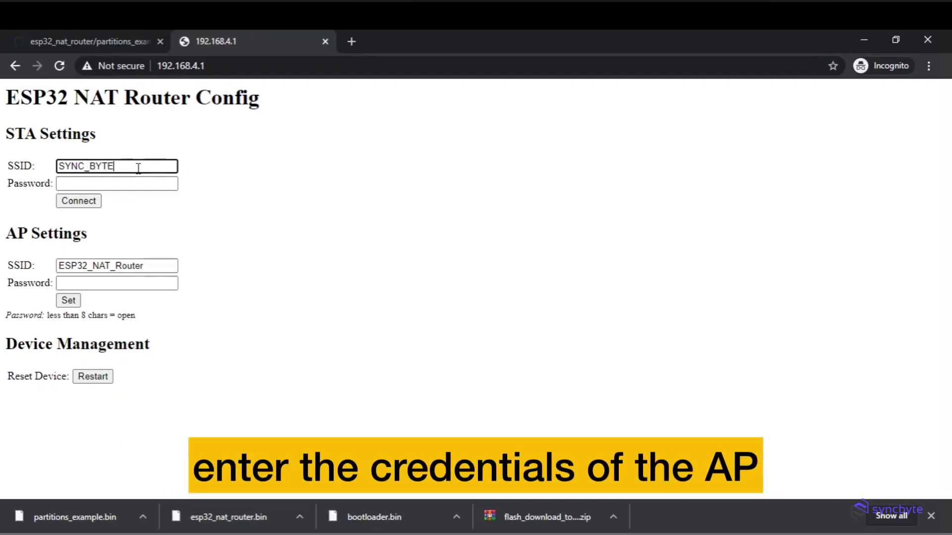
left_click(139, 185)
type("1")
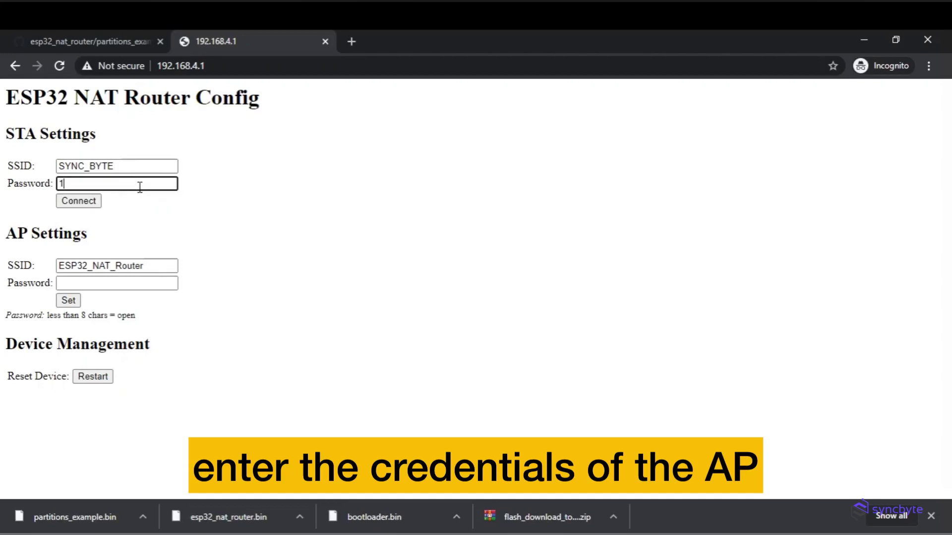
type("2345678")
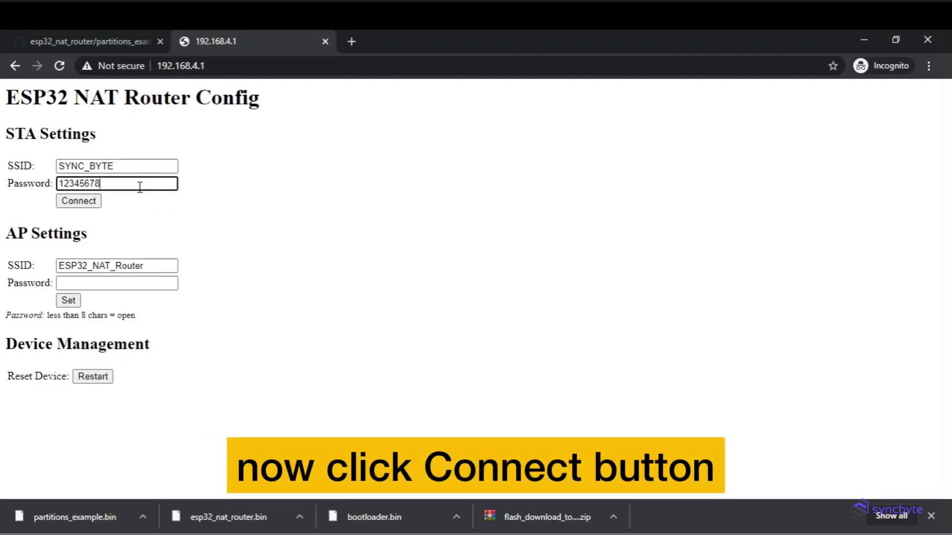
left_click(82, 201)
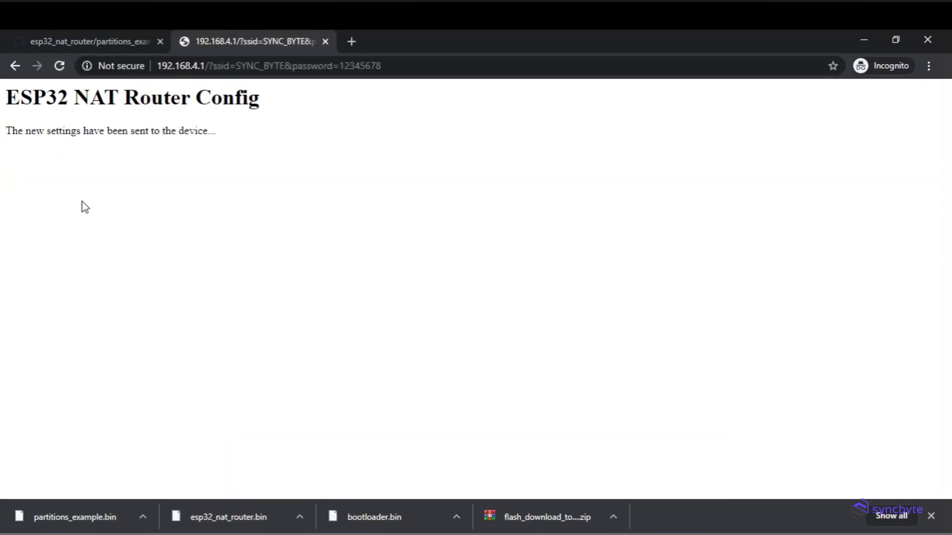
- Select the settings query string in the address bar to replace it
left_click_drag(205, 66, 519, 83)
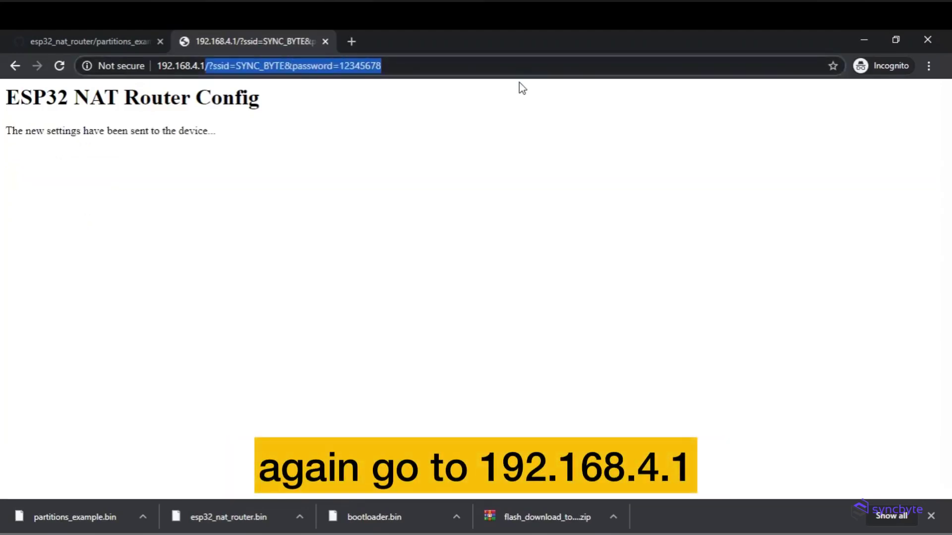
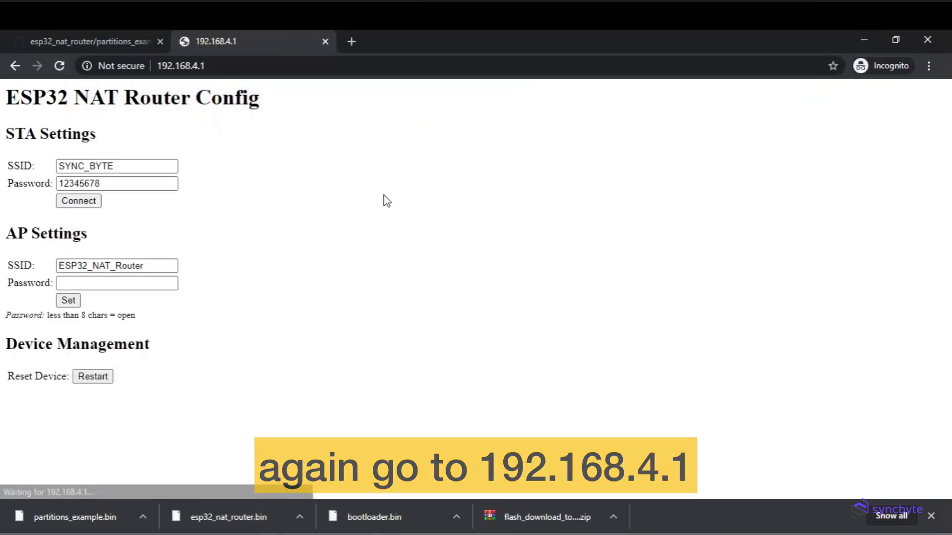
- Prefix the access point SSID with SYNC_BYTE_, making it SYNC_BYTE_ESP32_NAT_Router
left_click(162, 270)
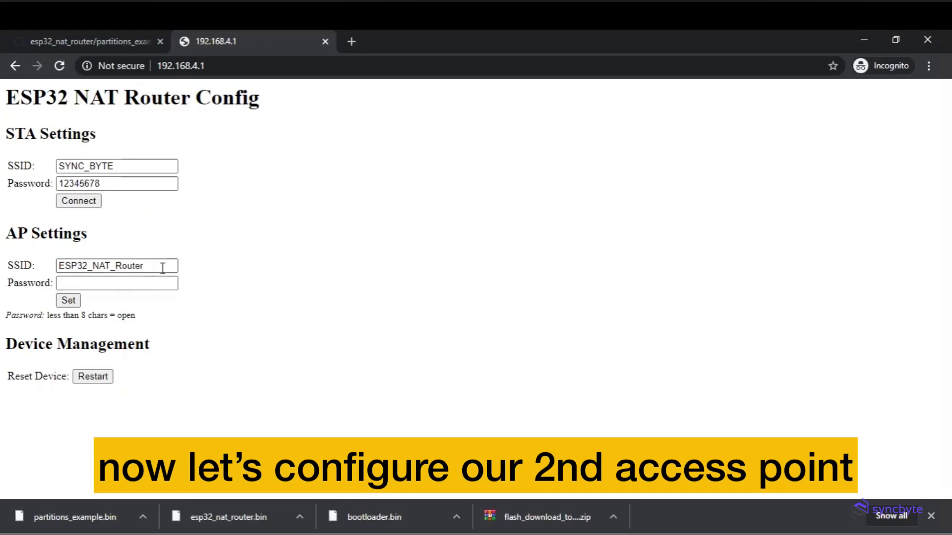
left_click(152, 269)
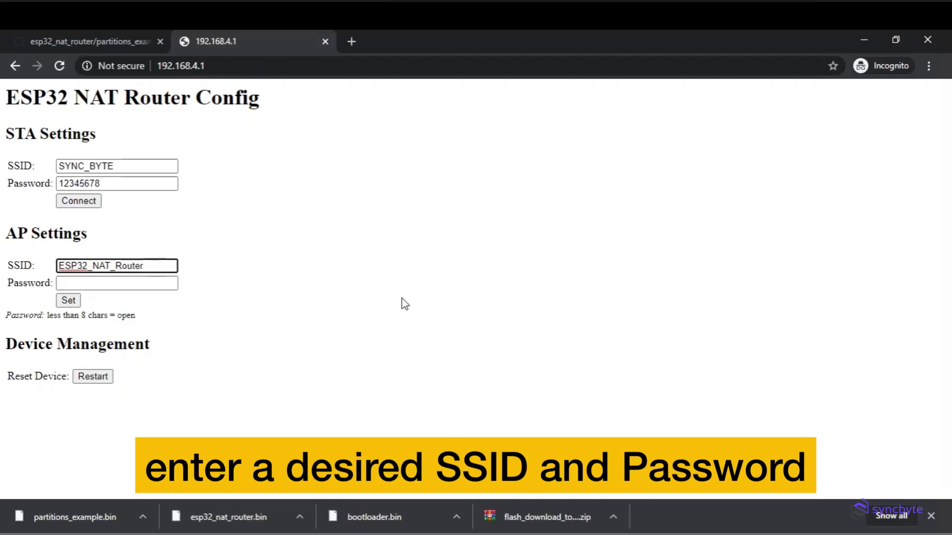
type("SYNC_")
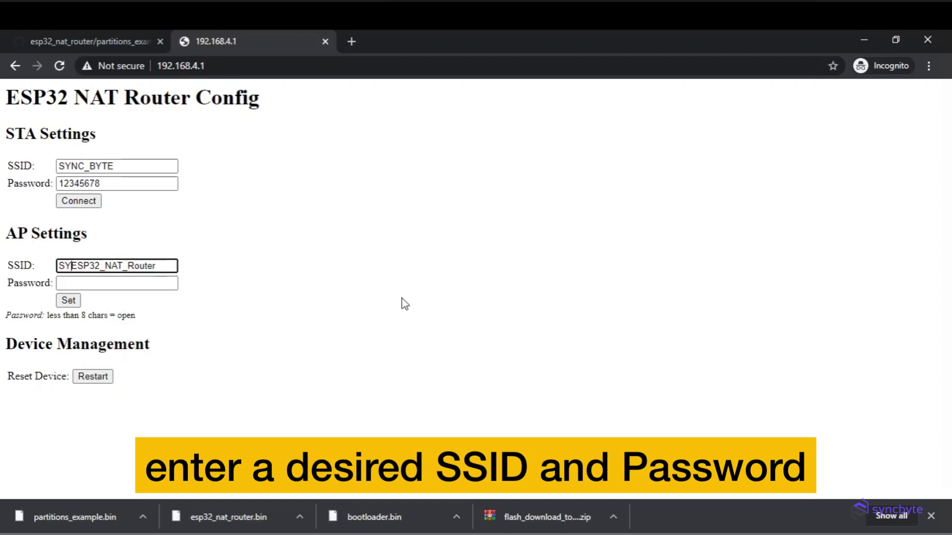
type("BYTE")
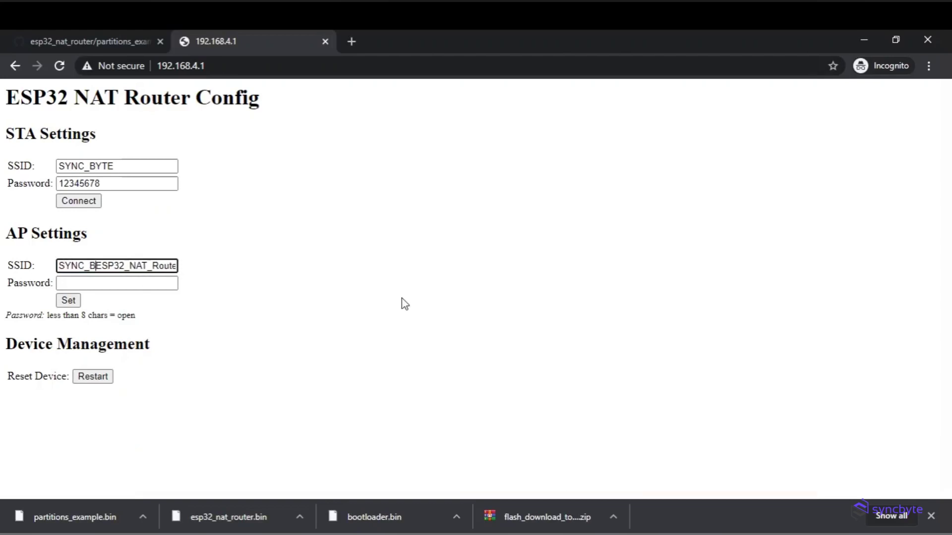
type("_")
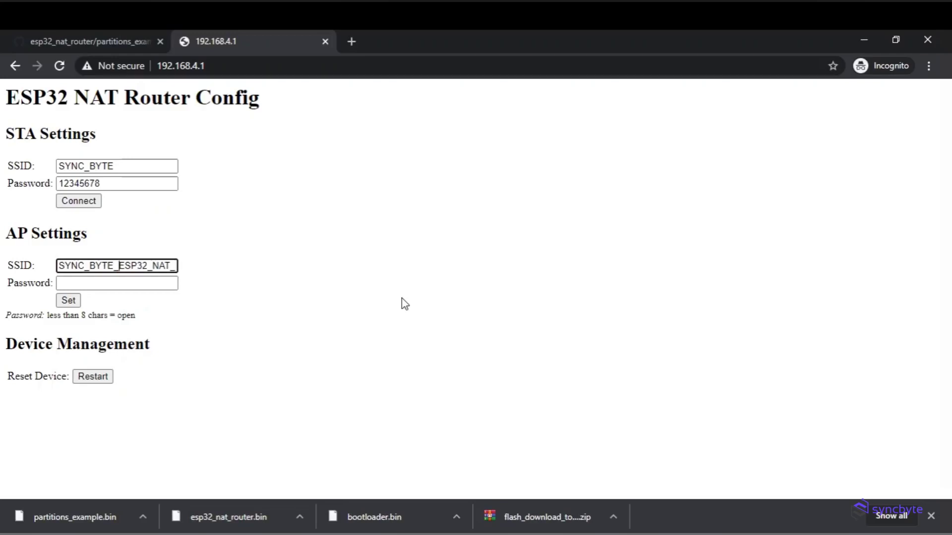
left_click_drag(159, 261, 214, 272)
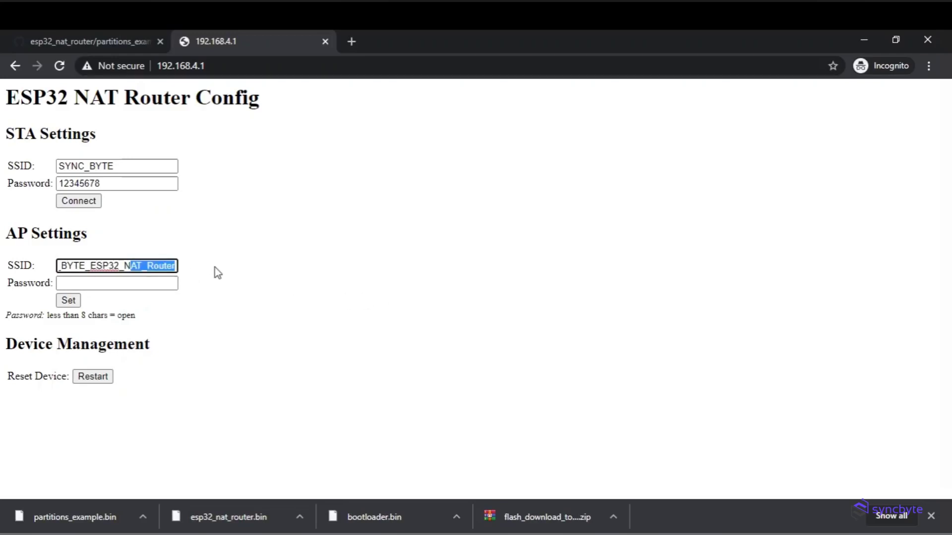
- Enter the access point password and apply the new AP settings
left_click(123, 287)
type("qw")
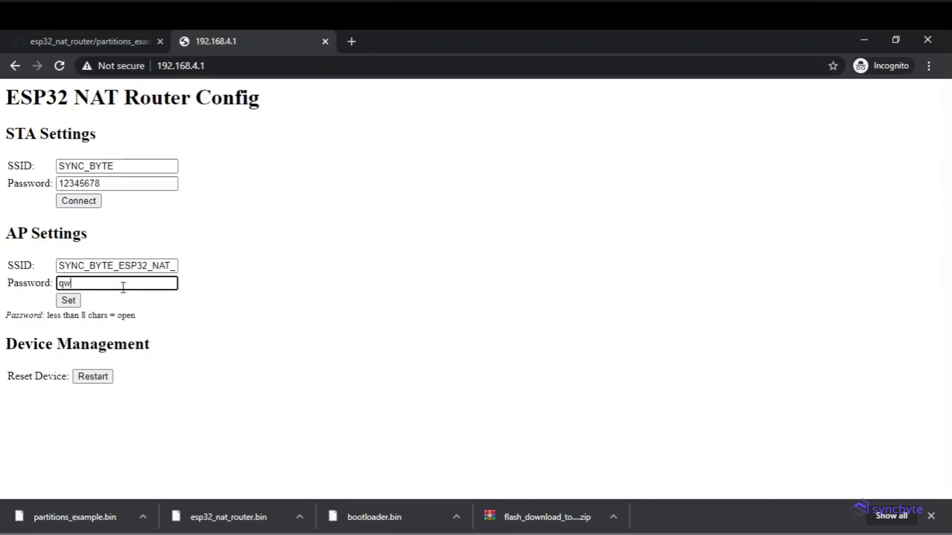
type("ertyui")
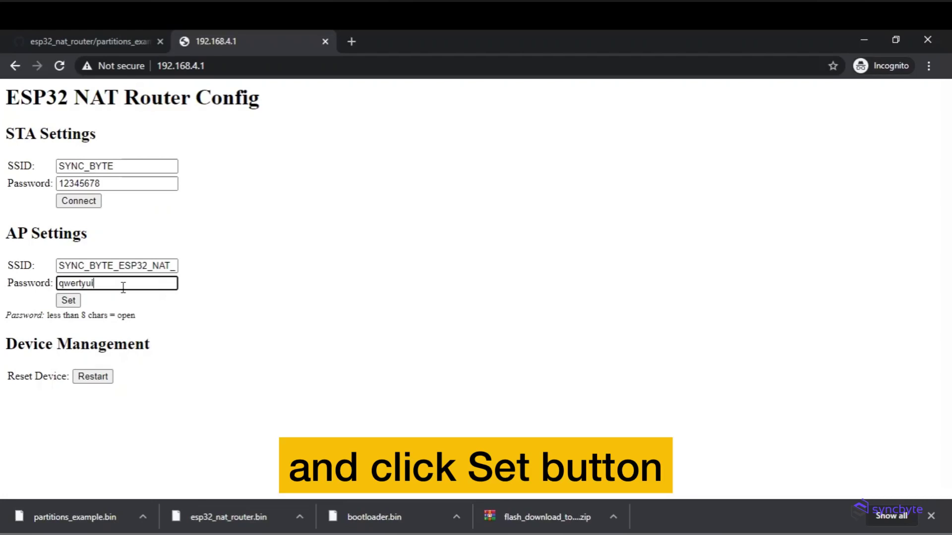
left_click(69, 300)
- Trim the browser address back to the router address 192.168.4.1 and reload it
left_click_drag(489, 66, 204, 66)
key("BackSpace")
left_click(786, 96)
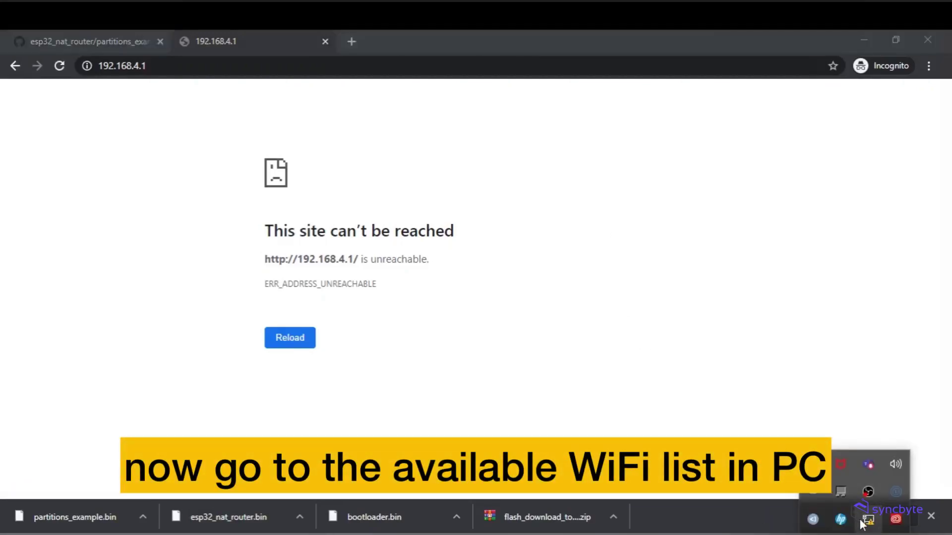
- Join the SYNC_BYTE_ESP32_NAT_Router Wi-Fi network with its security key, allowing discovery
left_click(866, 522)
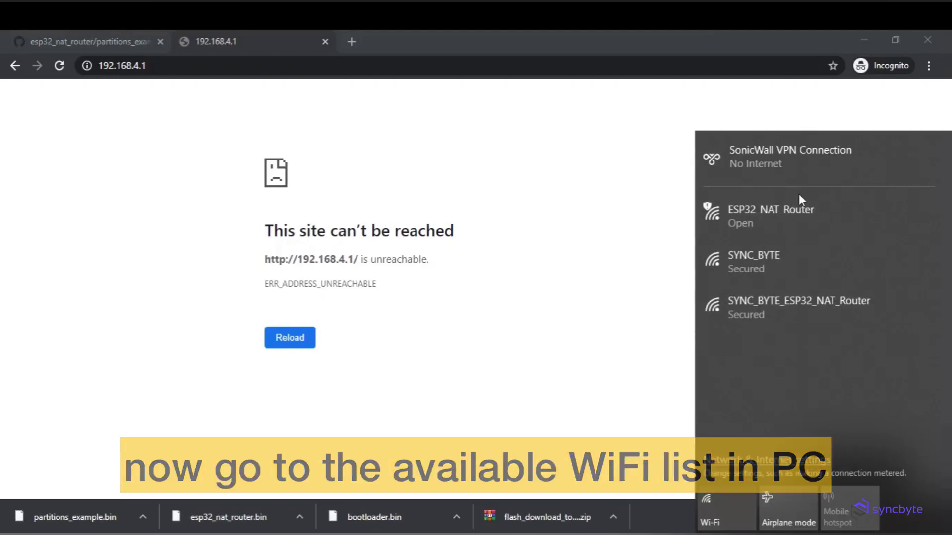
left_click(828, 308)
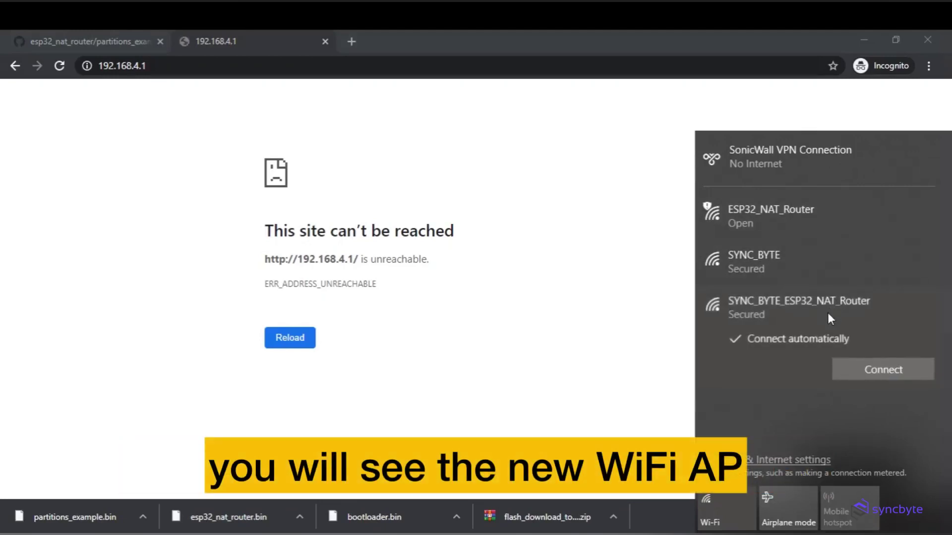
left_click(864, 370)
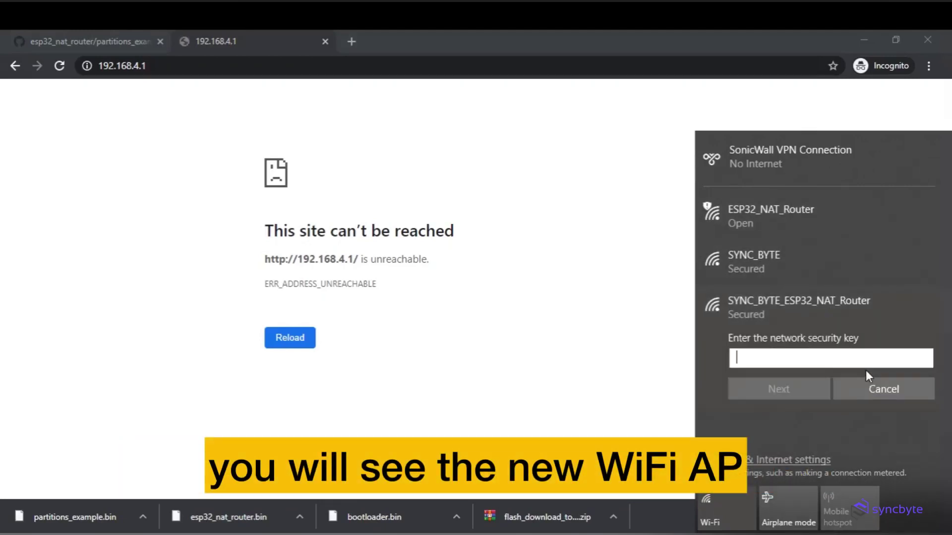
type("12345678")
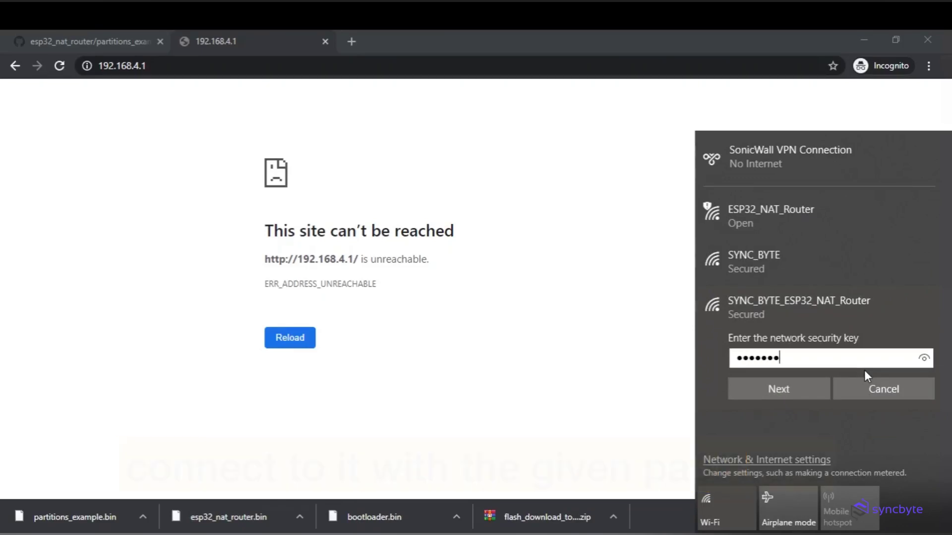
left_click(924, 360)
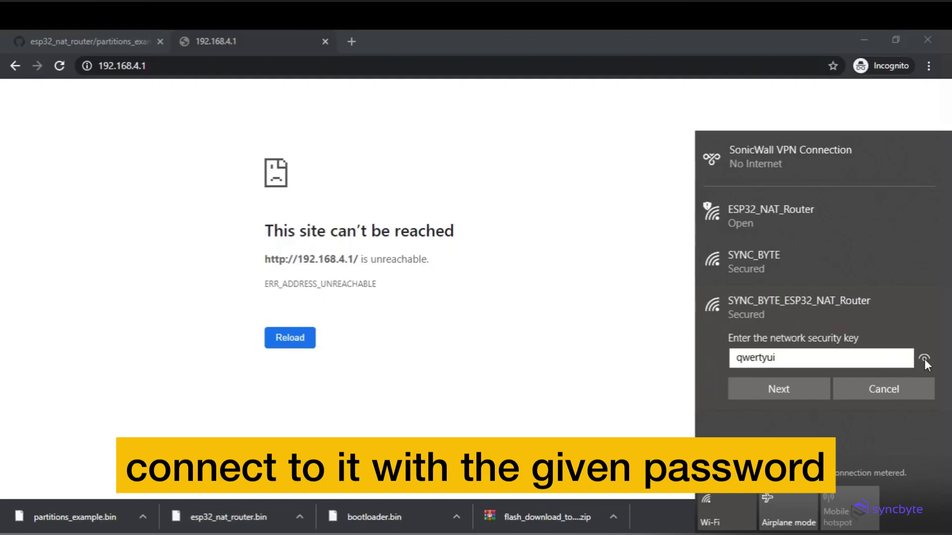
left_click(784, 394)
left_click(796, 431)
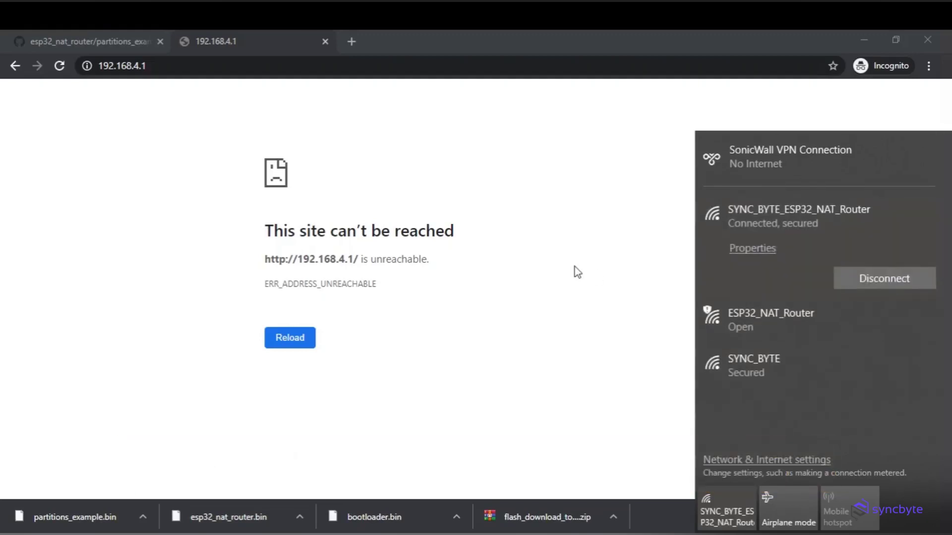
left_click(574, 272)
left_click(257, 64)
- Reload the router config page and load google.com in a new tab
key("Return")
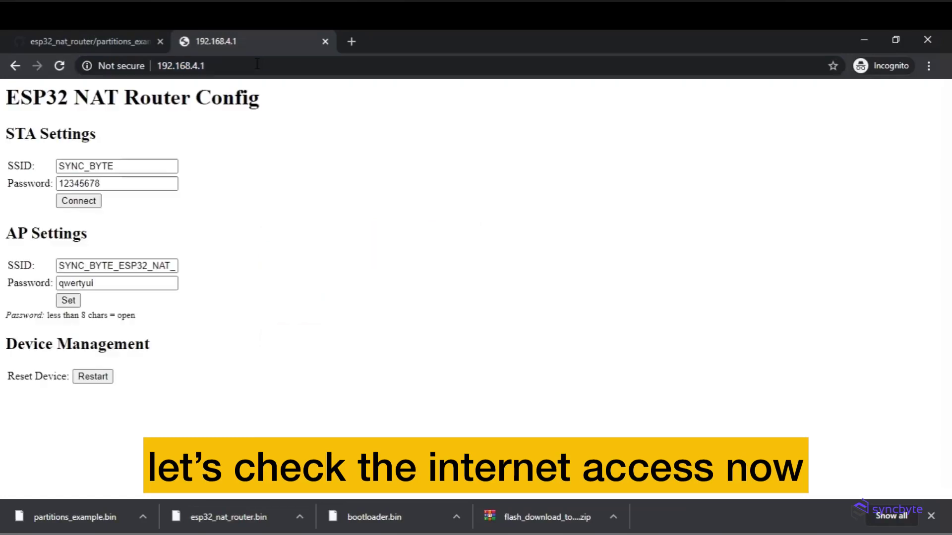
left_click(352, 41)
type("g")
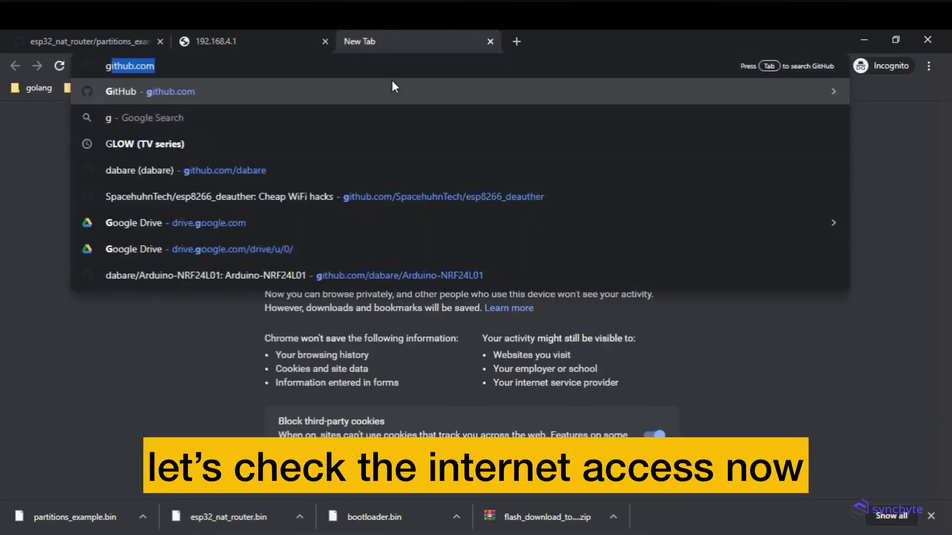
type("oogle.com")
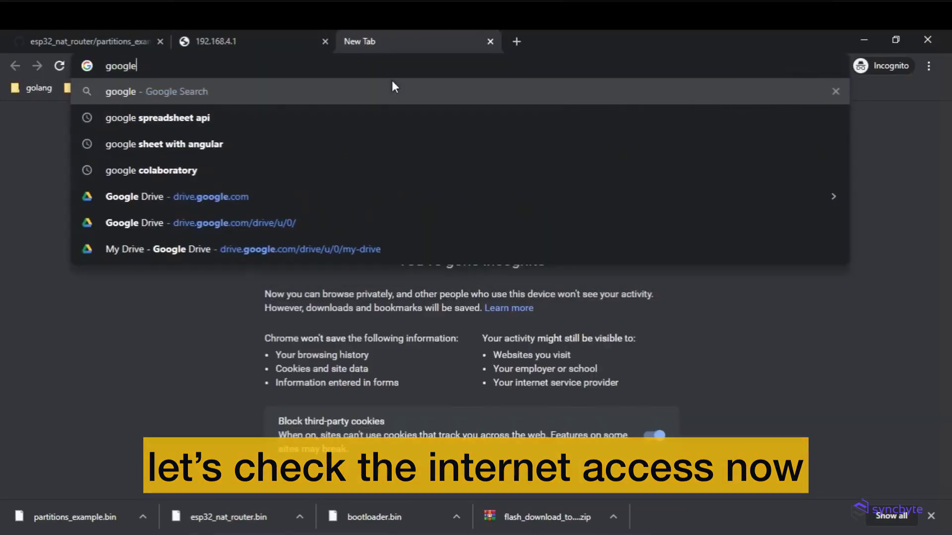
key("Return")
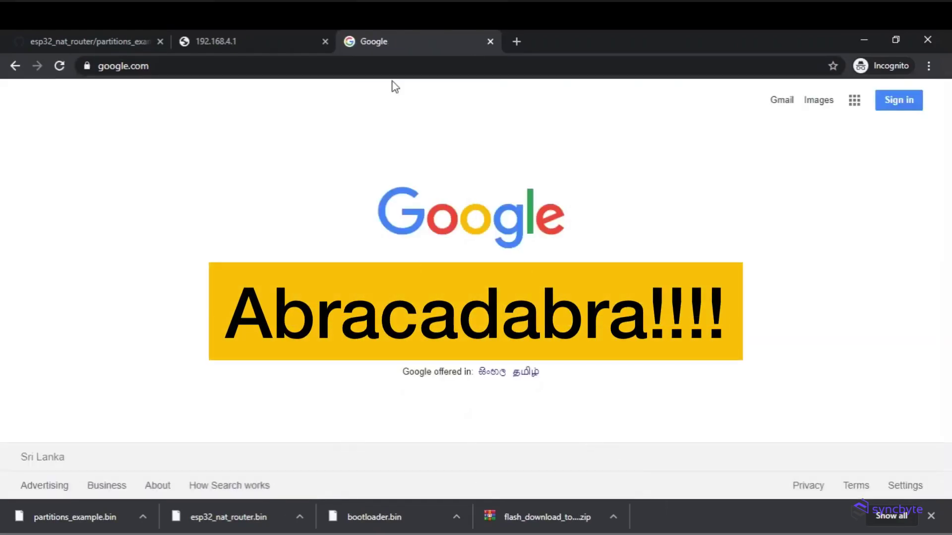
- Open github.com in another tab, then close the GitHub and Google tabs
left_click(516, 42)
type("git")
key("Return")
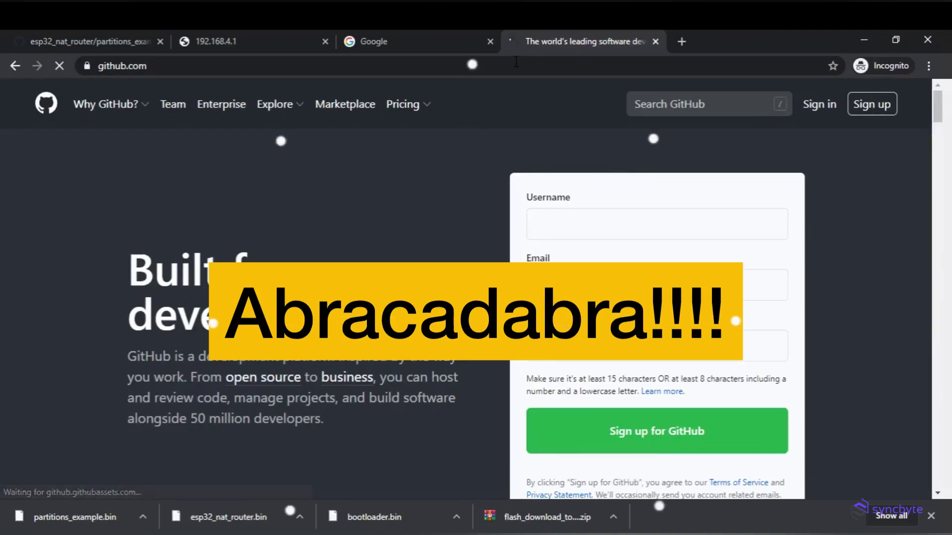
left_click(655, 41)
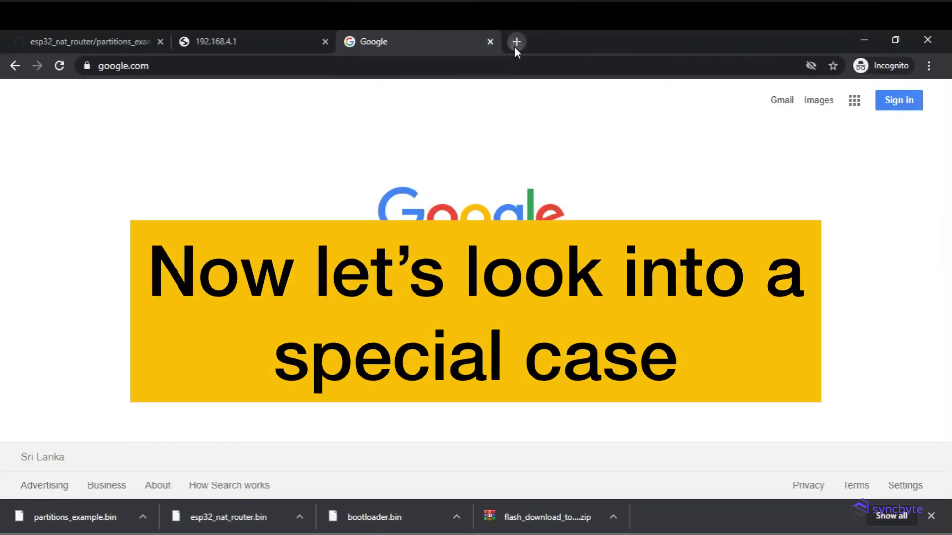
left_click(490, 41)
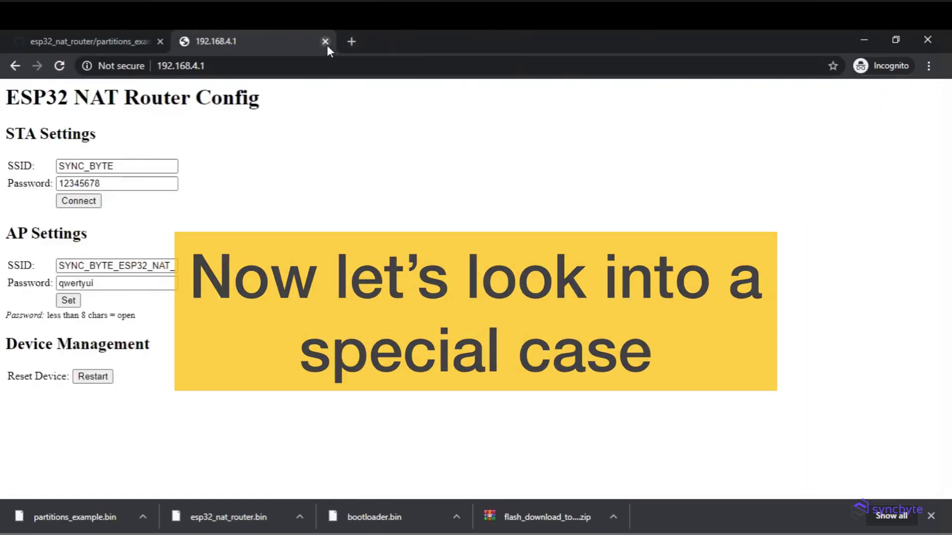
- Replace the SSID's underscore after SYNC_BYTE with %20 and send the settings to the device
left_click(144, 265)
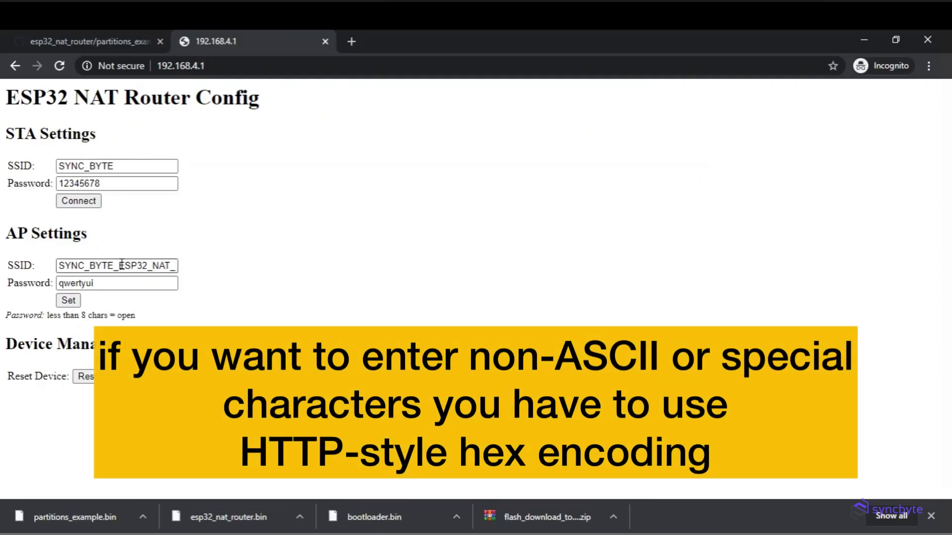
left_click_drag(120, 265, 114, 266)
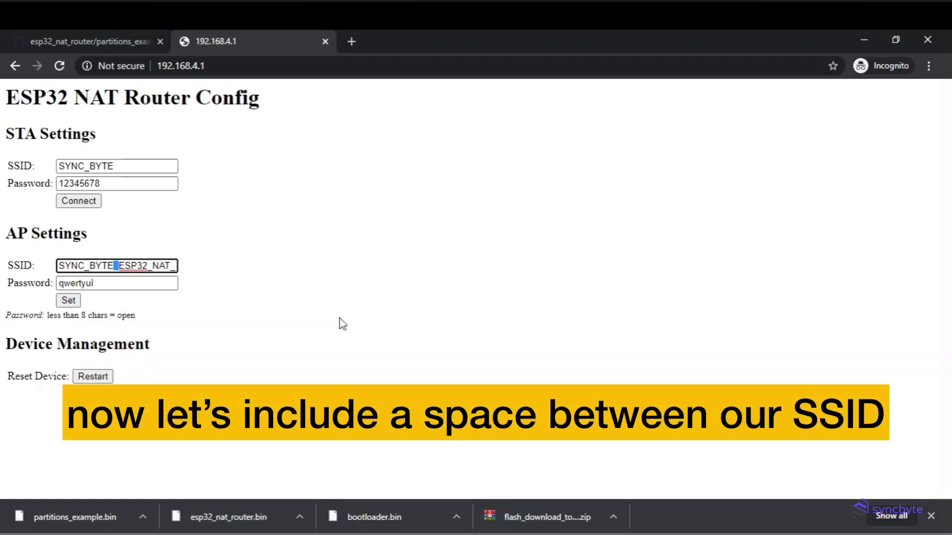
type("%20")
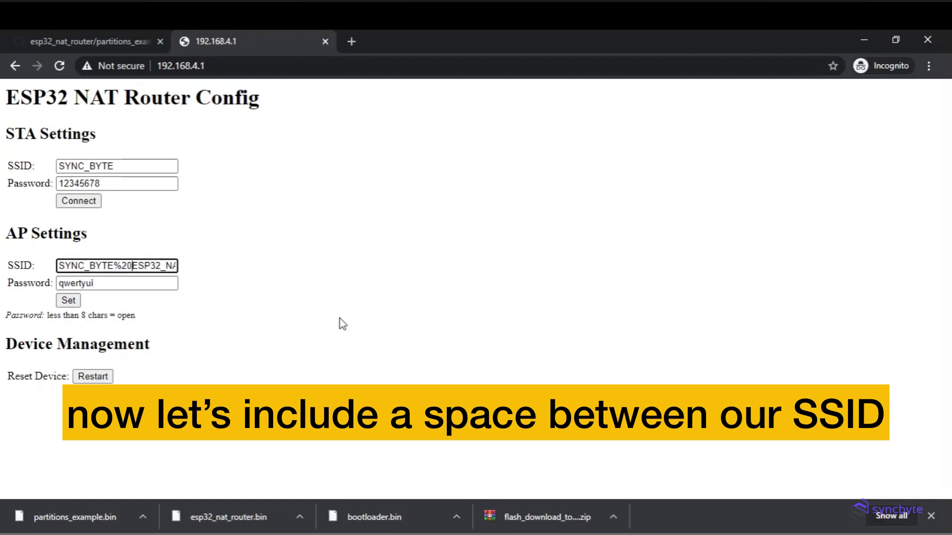
left_click(70, 301)
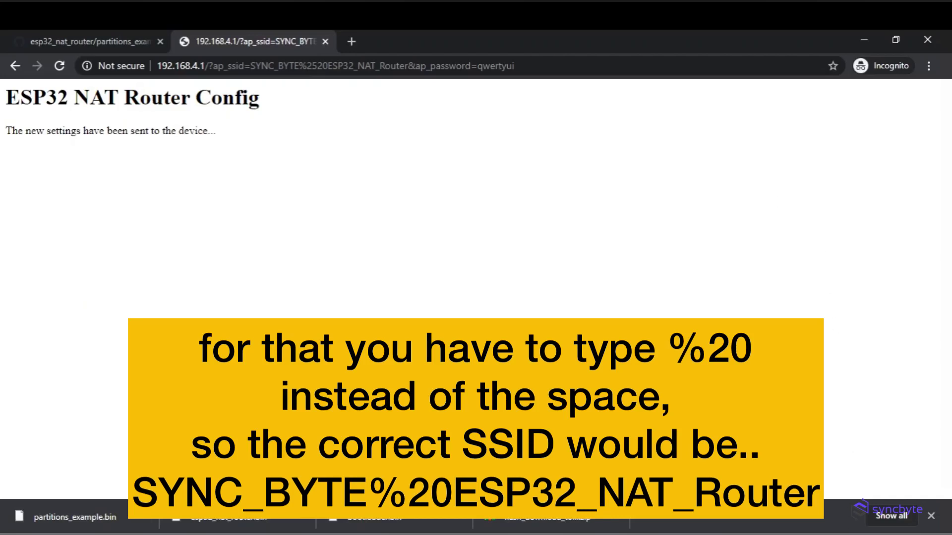
left_click(854, 533)
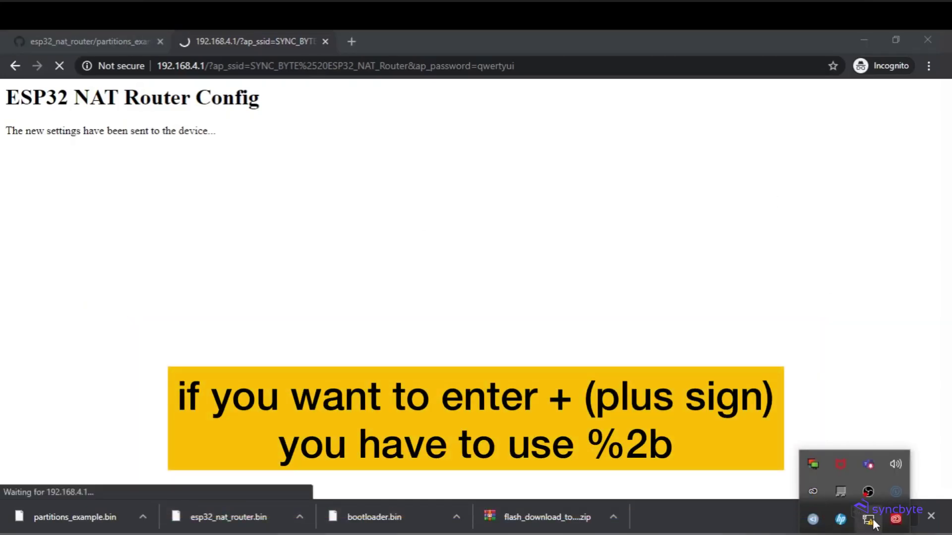
- Join the SYNC_BYTE ESP32_NAT_Router network with its key, declining discovery, then reload 192.168.4.1
left_click(868, 519)
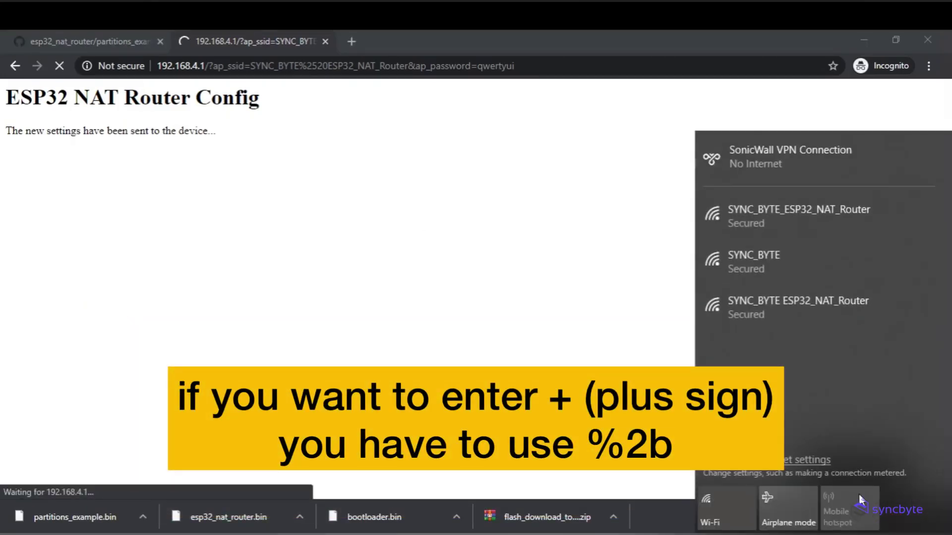
left_click(793, 306)
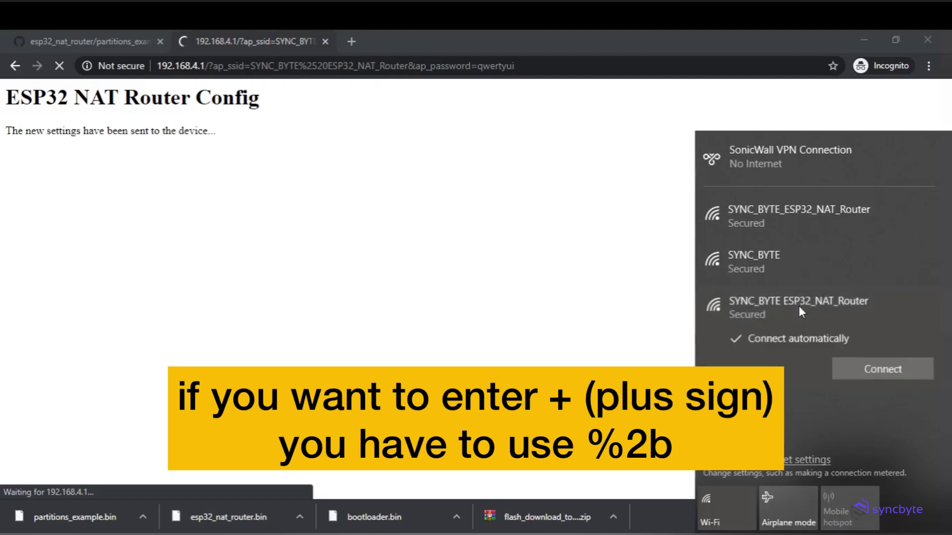
left_click(884, 373)
type("qw")
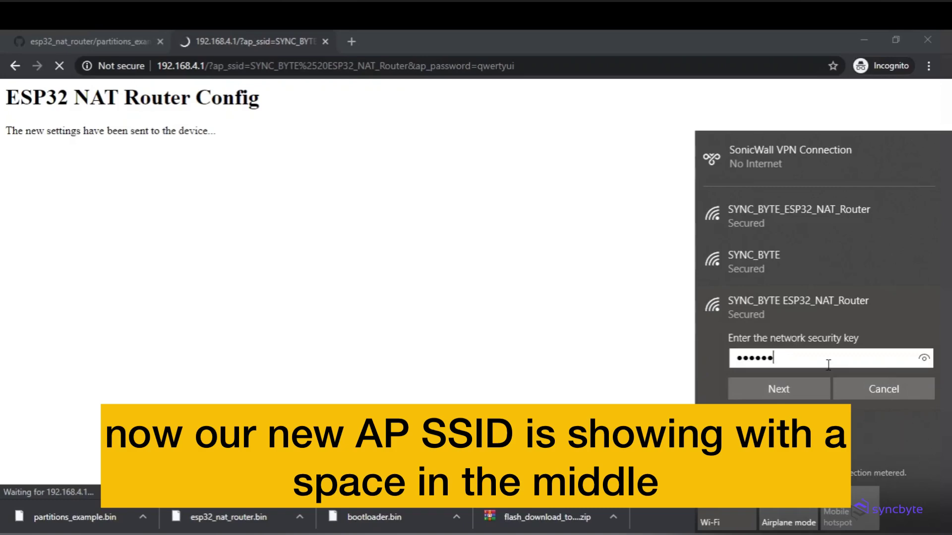
type("ertyui")
left_click(795, 390)
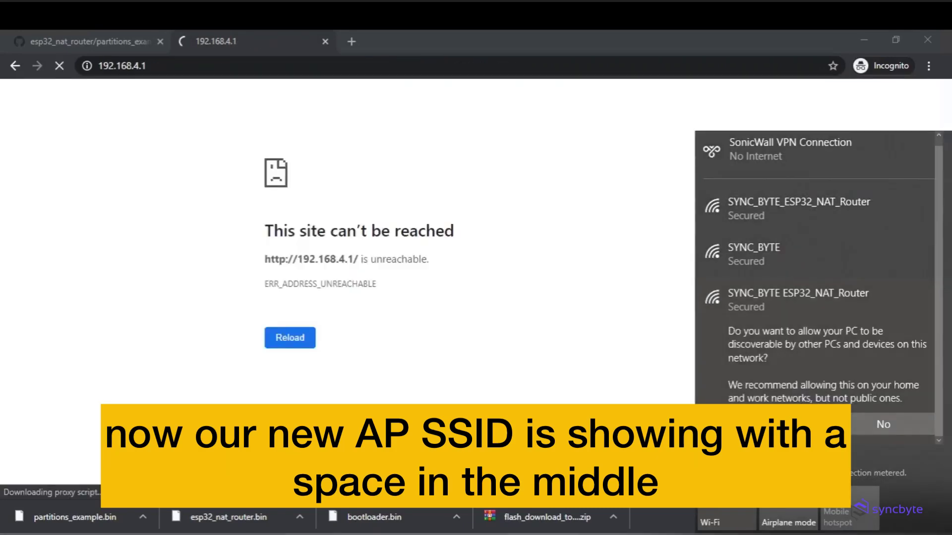
left_click(781, 424)
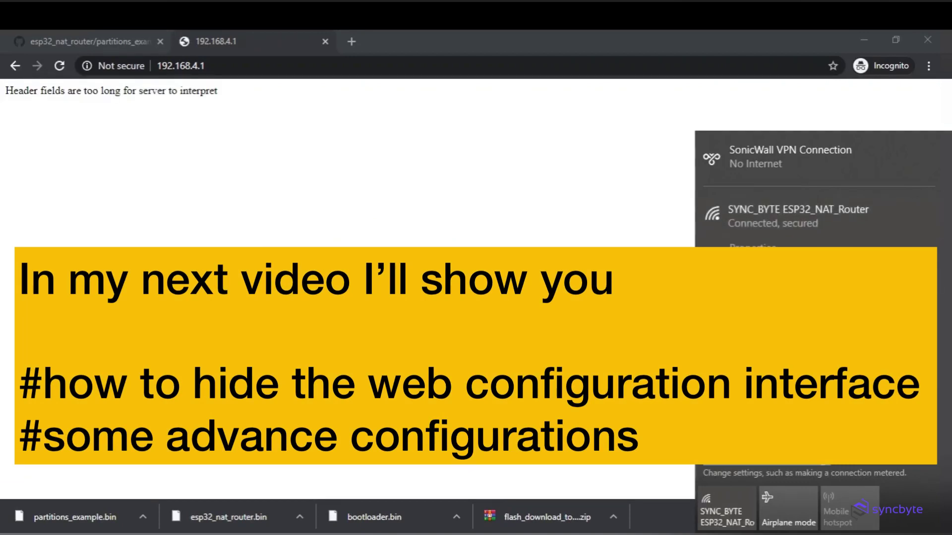
left_click(364, 68)
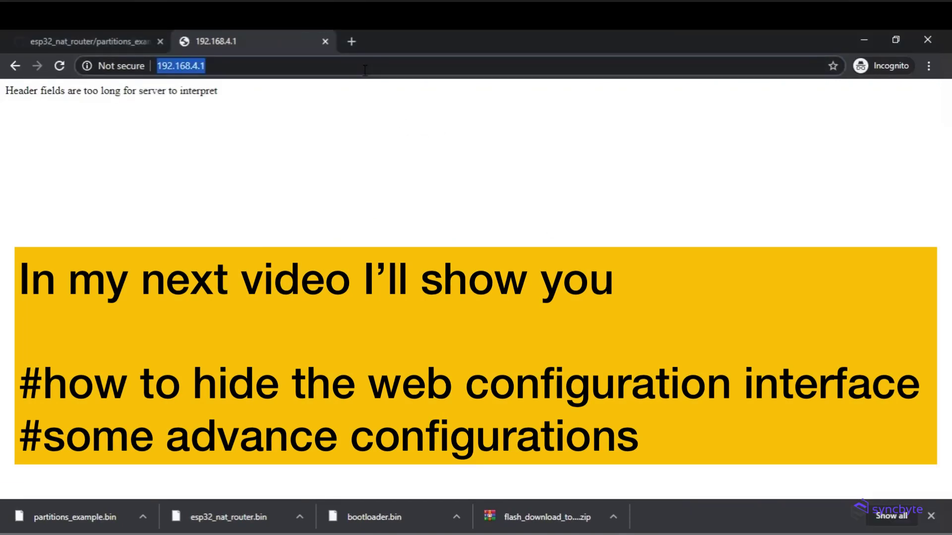
key("Return")
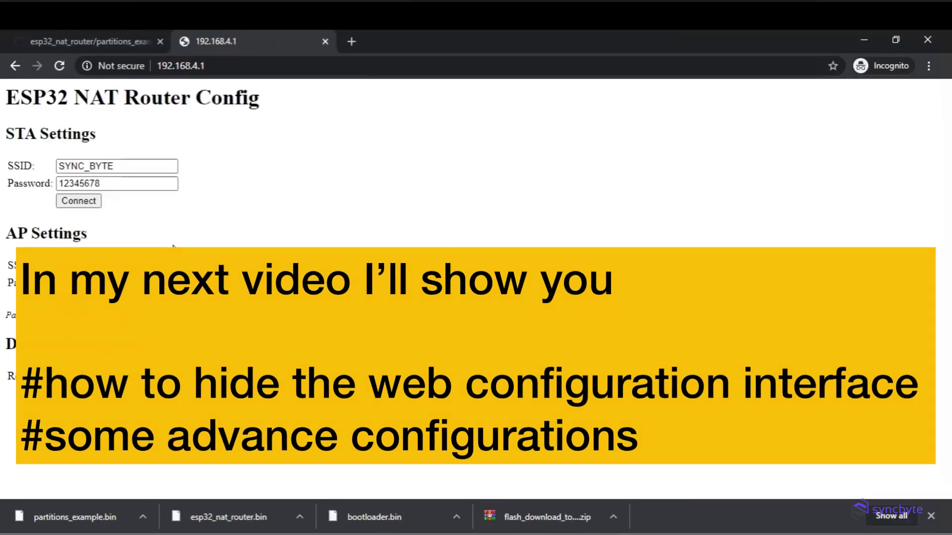